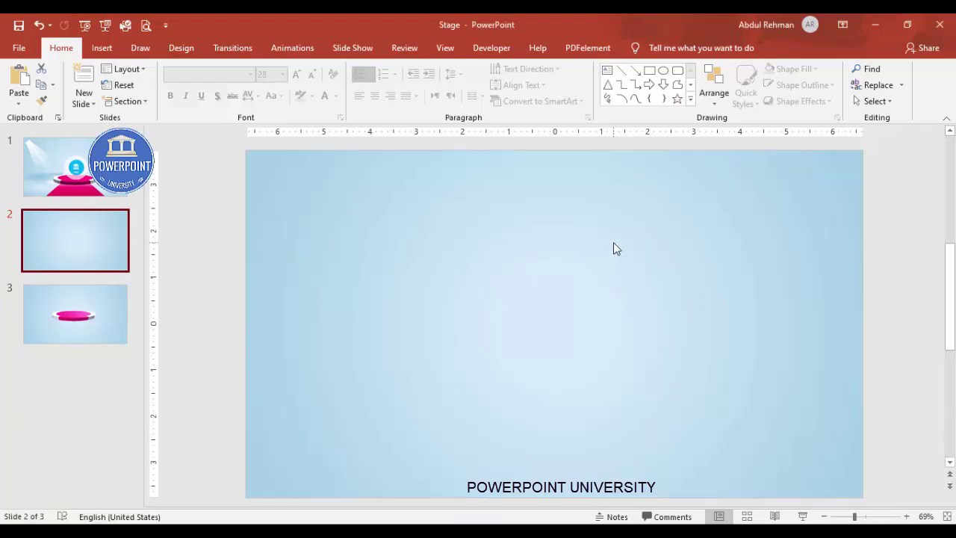
# Step: Open slide 2's Format Background and review its Radial gradient with light-blue stops at 16% and 91%
pyautogui.rightClick(614, 243)
pyautogui.click(692, 360)
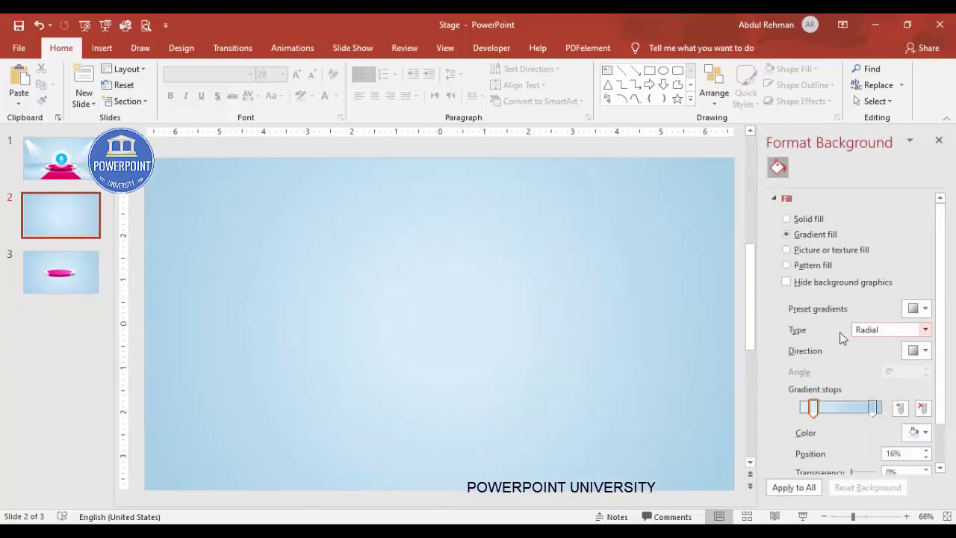
pyautogui.click(879, 336)
pyautogui.click(880, 338)
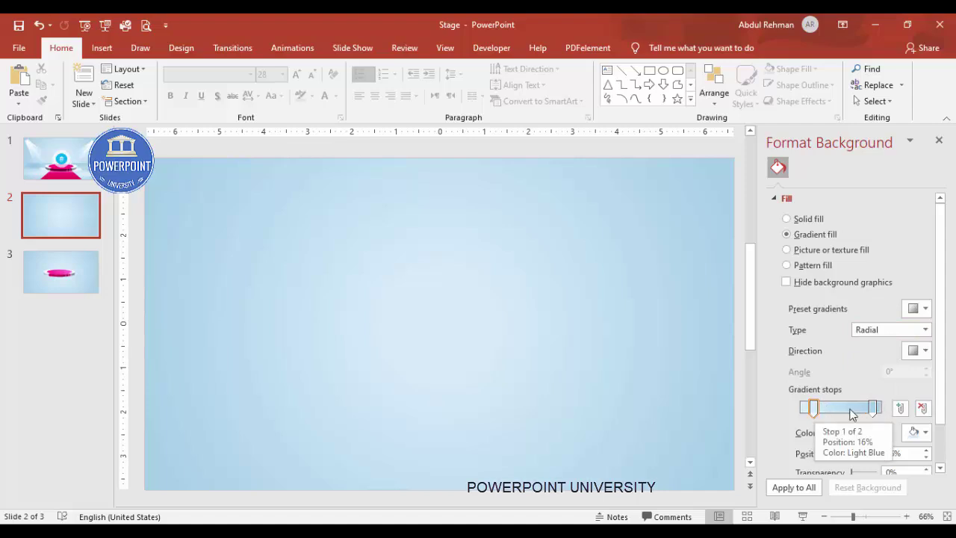
pyautogui.click(873, 410)
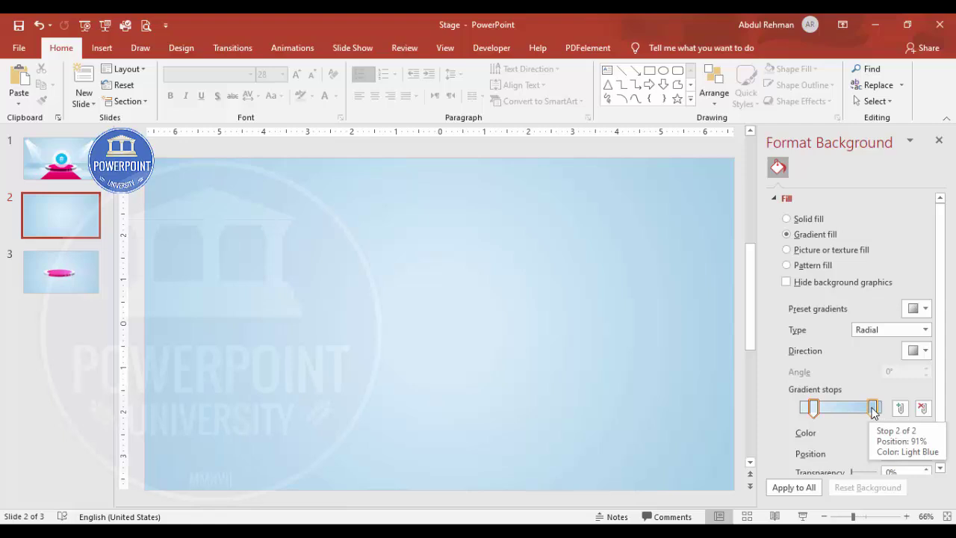
pyautogui.click(814, 408)
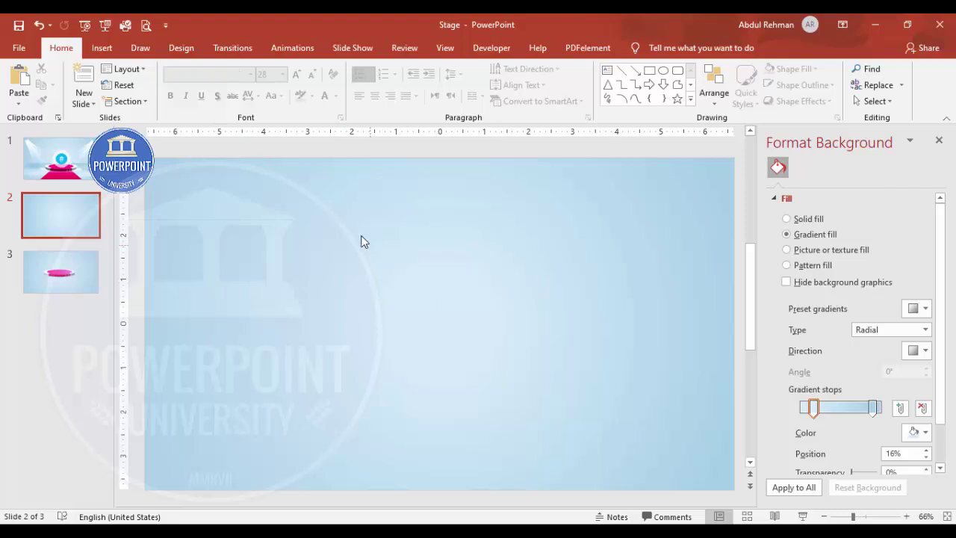
# Step: Draw a large oval circle on slide 2
pyautogui.click(102, 49)
pyautogui.click(218, 104)
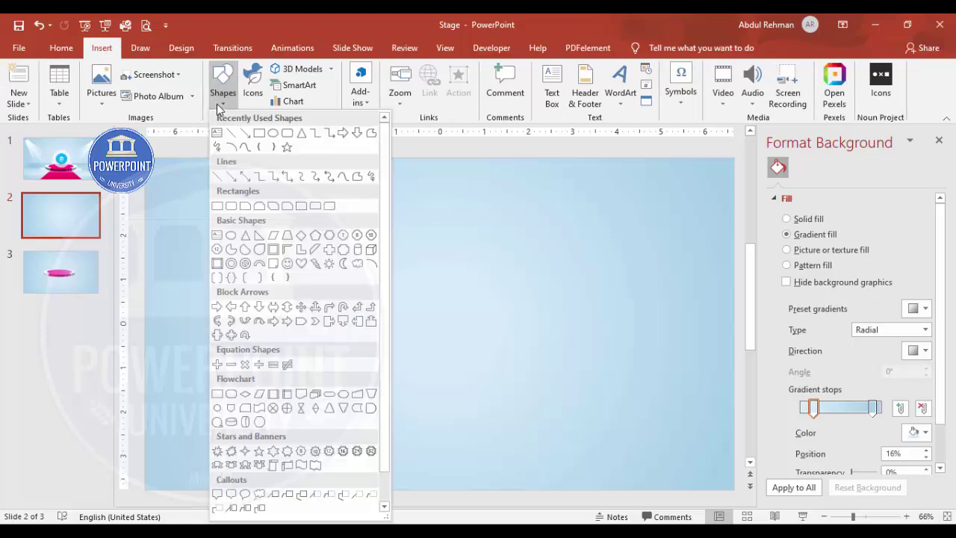
pyautogui.click(231, 236)
pyautogui.moveTo(398, 214)
pyautogui.mouseDown()
pyautogui.moveTo(534, 363)
pyautogui.moveTo(566, 417)
pyautogui.moveTo(621, 438)
pyautogui.moveTo(555, 393)
pyautogui.moveTo(626, 434)
pyautogui.moveTo(611, 428)
pyautogui.moveTo(629, 449)
pyautogui.moveTo(617, 442)
pyautogui.mouseUp()
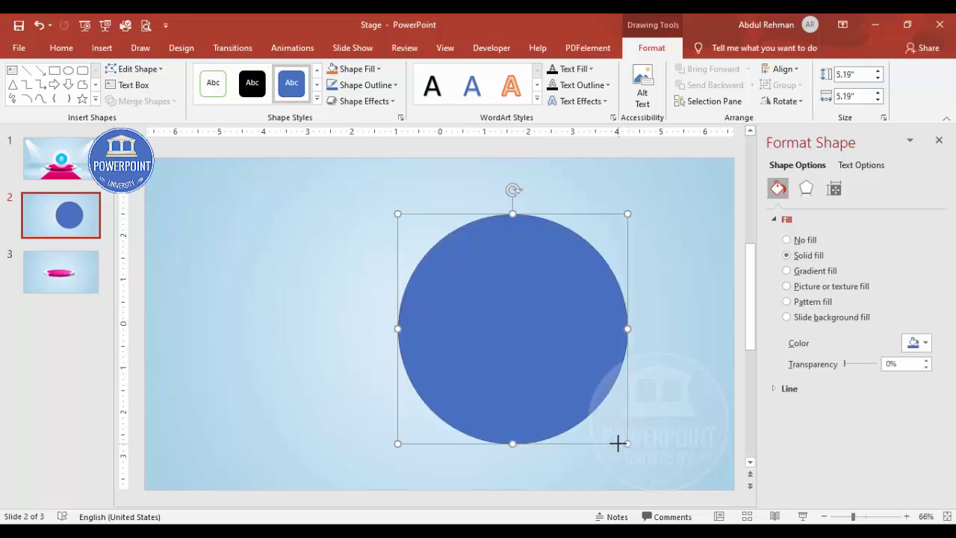
# Step: Give the circle no outline and a white fill, and centre it horizontally and vertically
pyautogui.click(373, 85)
pyautogui.click(374, 239)
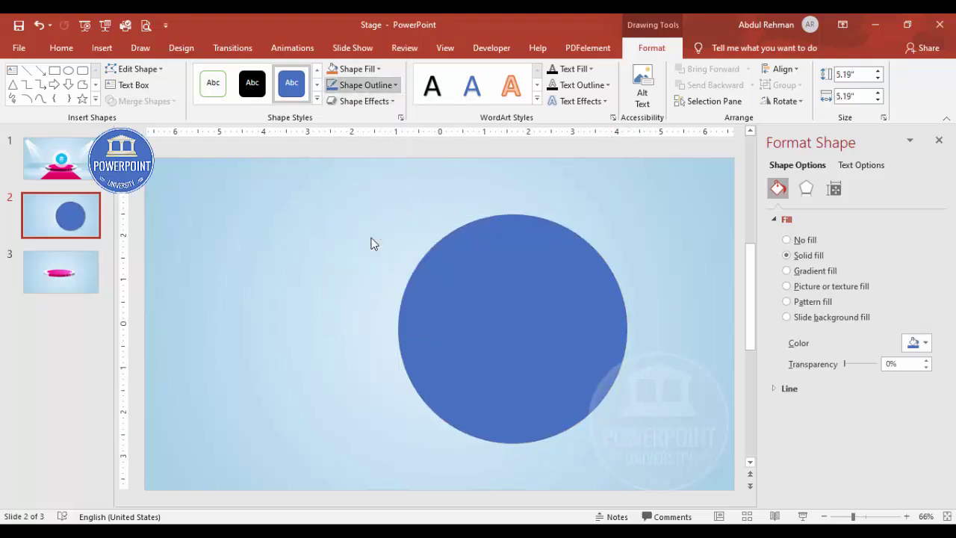
pyautogui.click(363, 69)
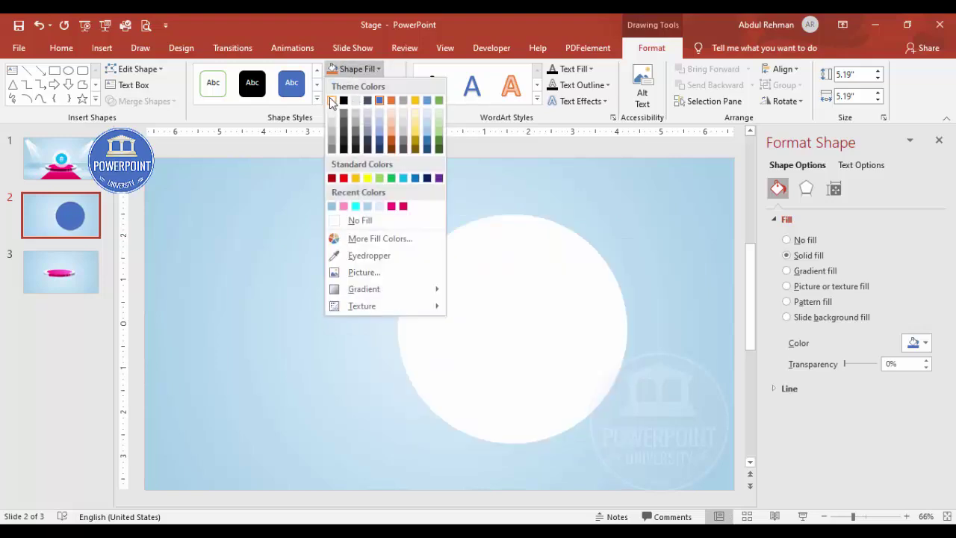
pyautogui.click(333, 101)
pyautogui.click(781, 69)
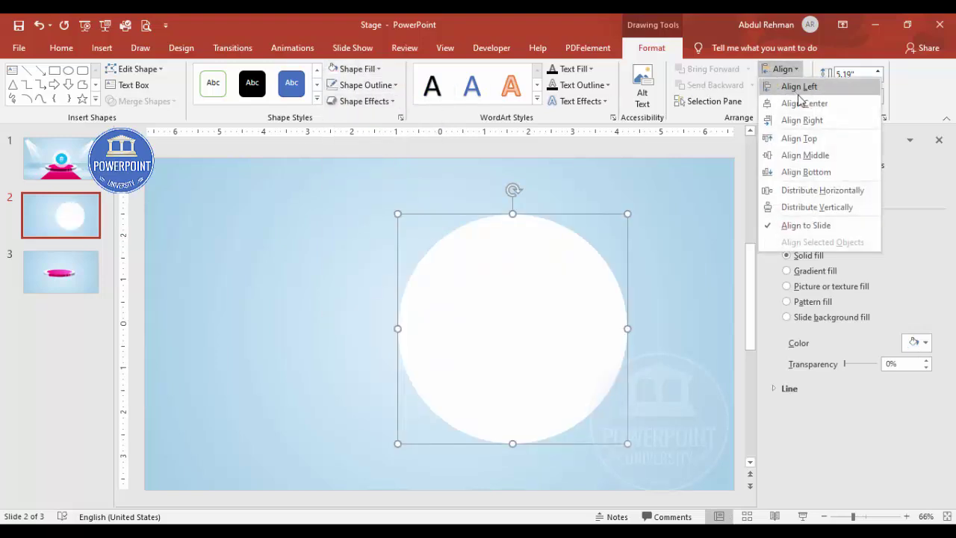
pyautogui.click(805, 103)
pyautogui.click(781, 69)
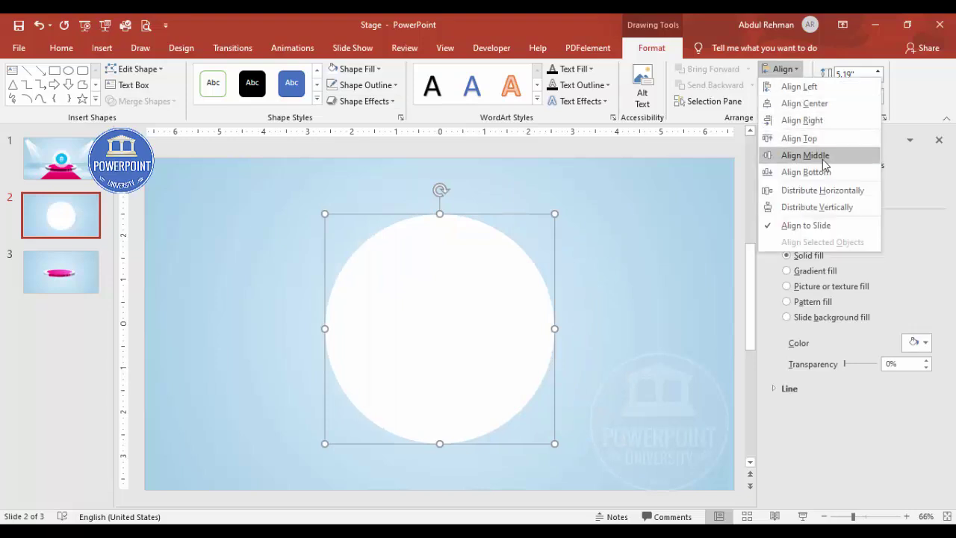
pyautogui.click(819, 155)
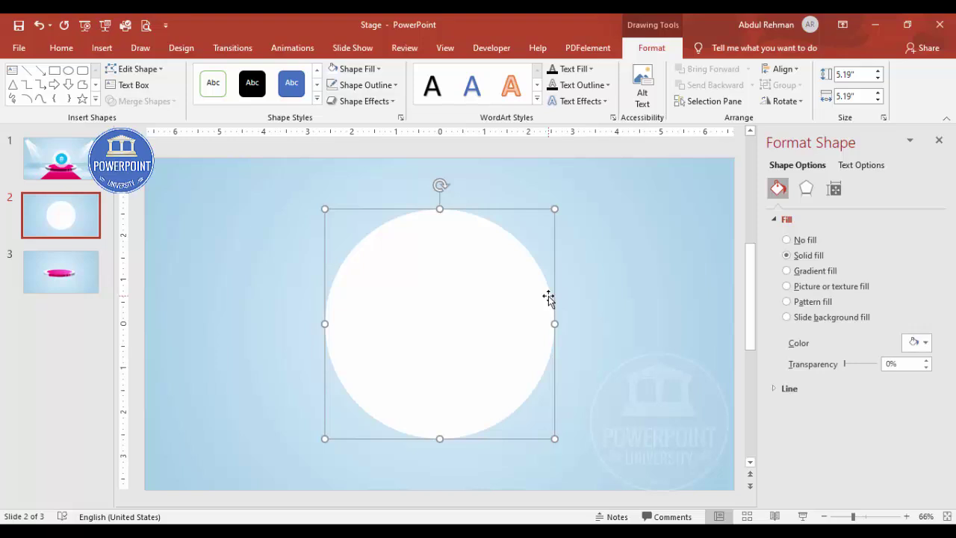
# Step: Duplicate the white circle, fill the copy magenta, centre it, and shrink it to 3.72 inches
pyautogui.moveTo(483, 294); pyautogui.dragTo(555, 292)
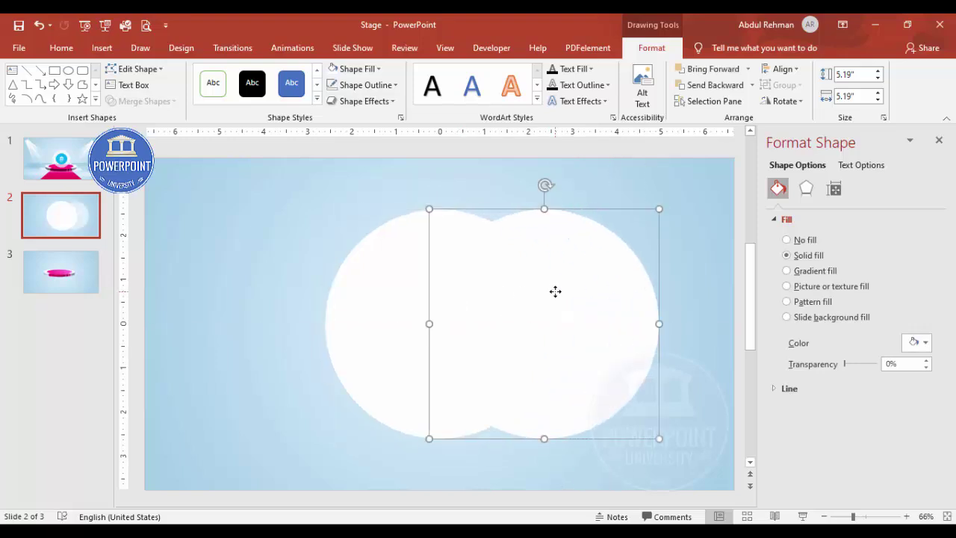
pyautogui.click(368, 72)
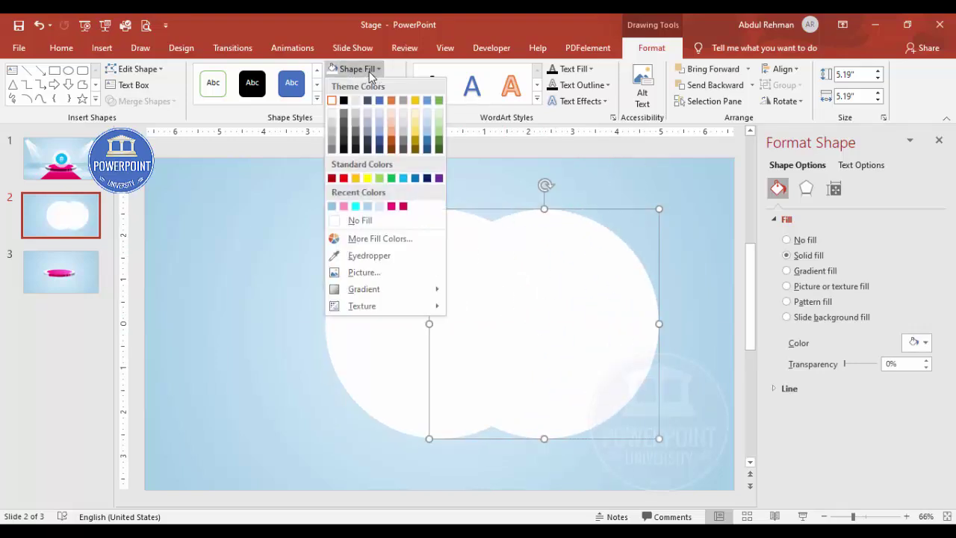
pyautogui.click(393, 207)
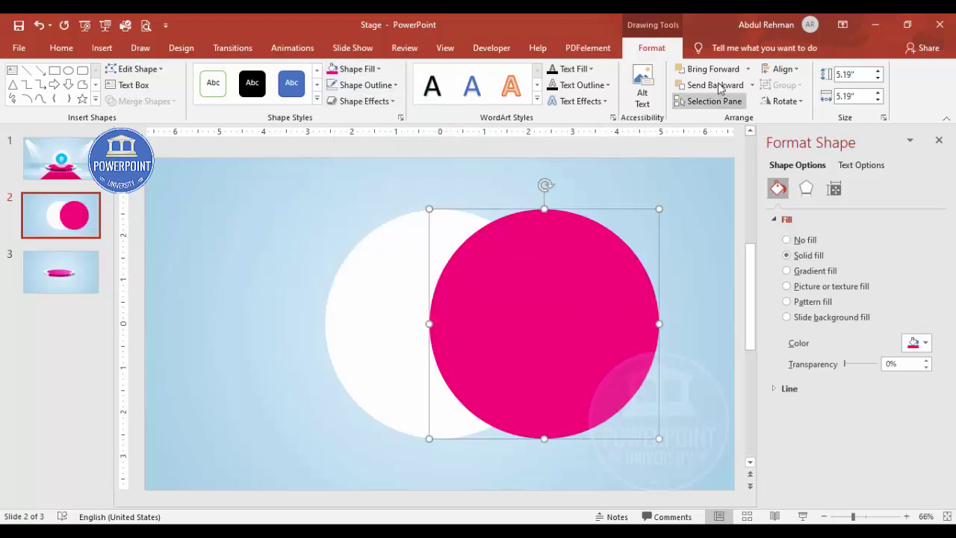
pyautogui.click(777, 69)
pyautogui.click(826, 109)
pyautogui.click(781, 69)
pyautogui.click(818, 155)
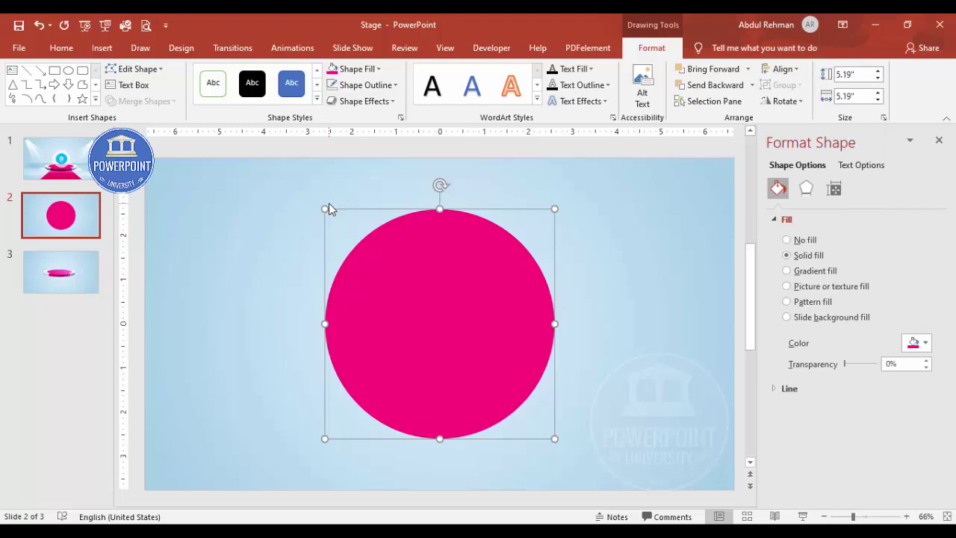
pyautogui.moveTo(325, 209); pyautogui.dragTo(370, 242)
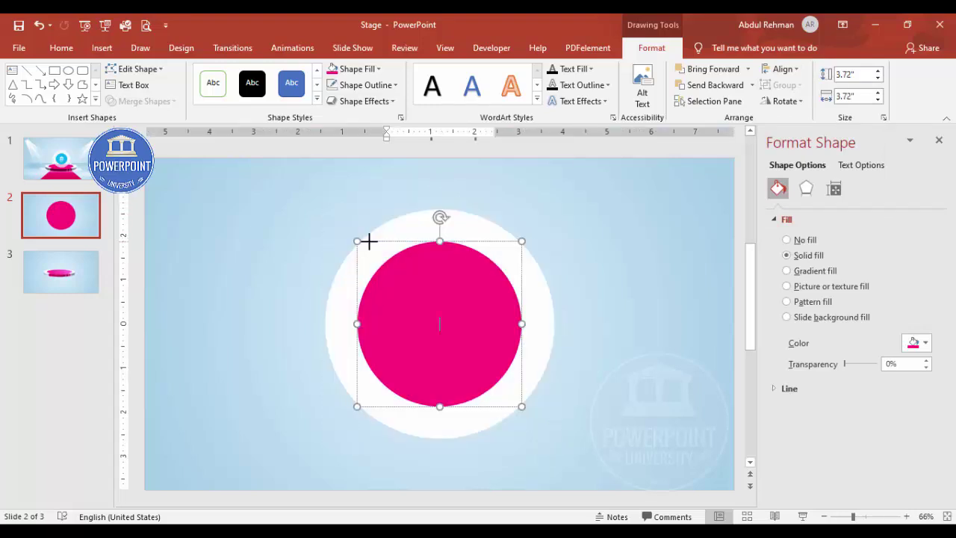
pyautogui.click(584, 265)
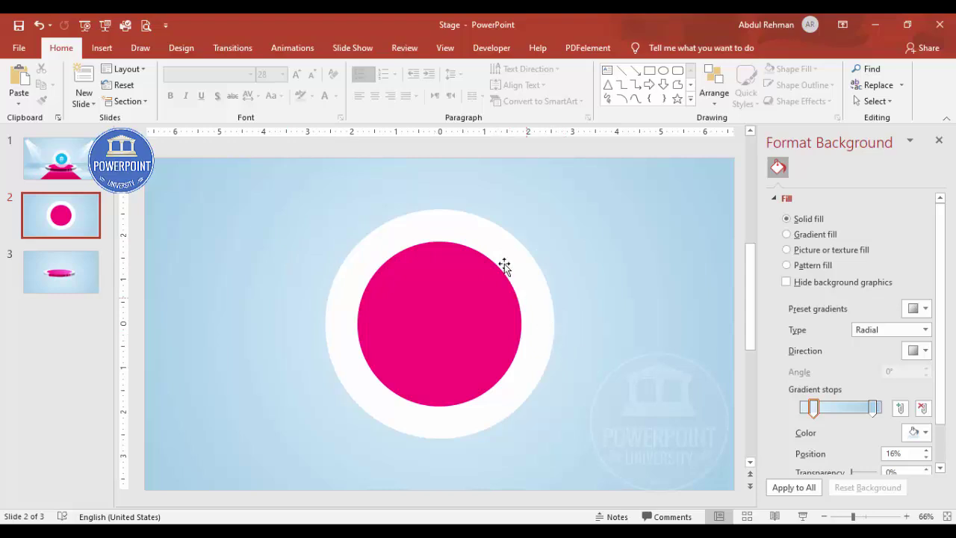
# Step: Duplicate the white circle and move the copy left so it overlaps the disc
pyautogui.click(439, 225)
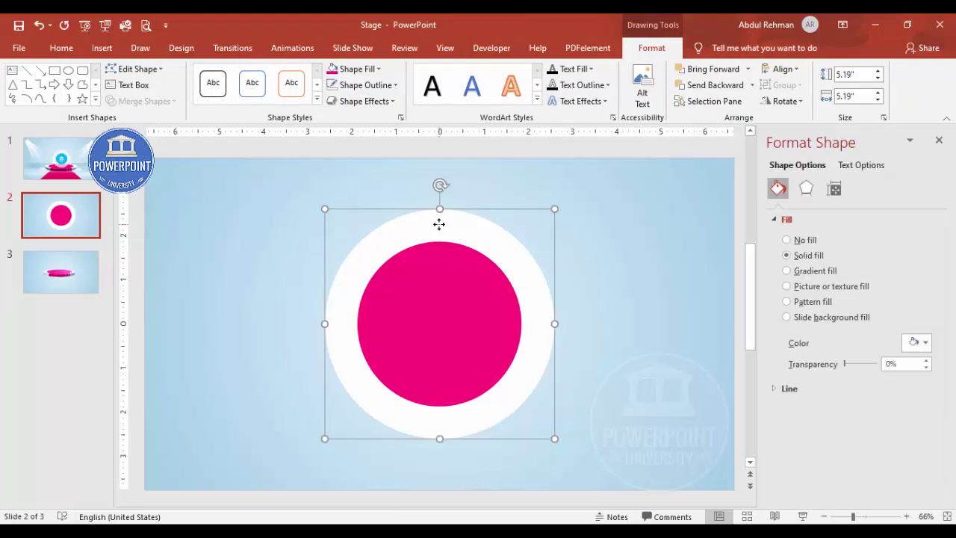
pyautogui.hotkey('ctrl', 'z')
pyautogui.moveTo(486, 239); pyautogui.dragTo(300, 226)
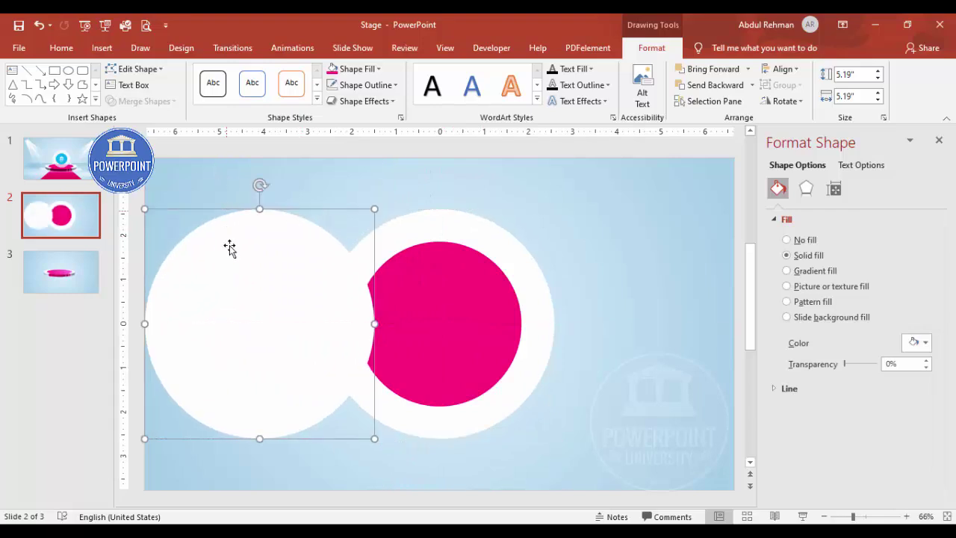
pyautogui.click(100, 53)
pyautogui.click(224, 103)
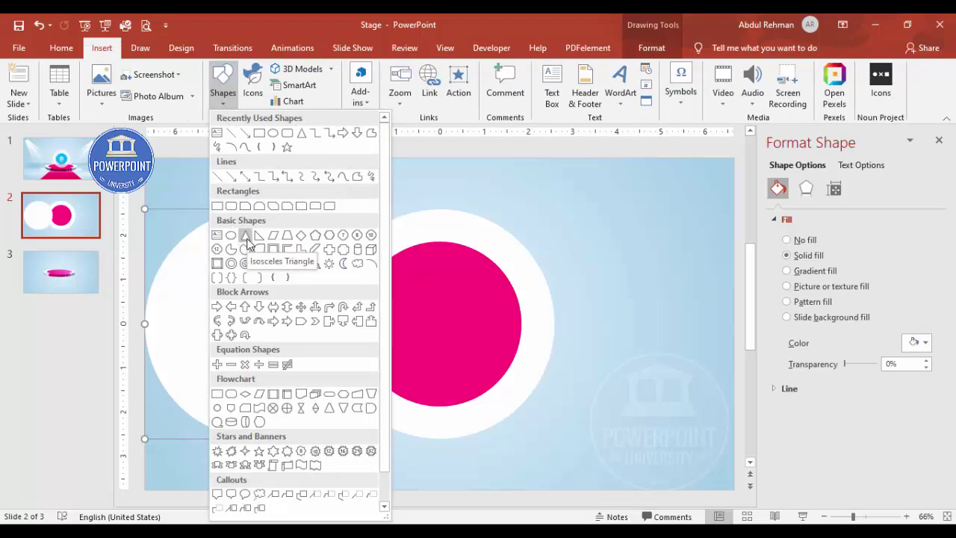
# Step: Draw a trapezoid centred over the lower half of the left white circle
pyautogui.click(291, 239)
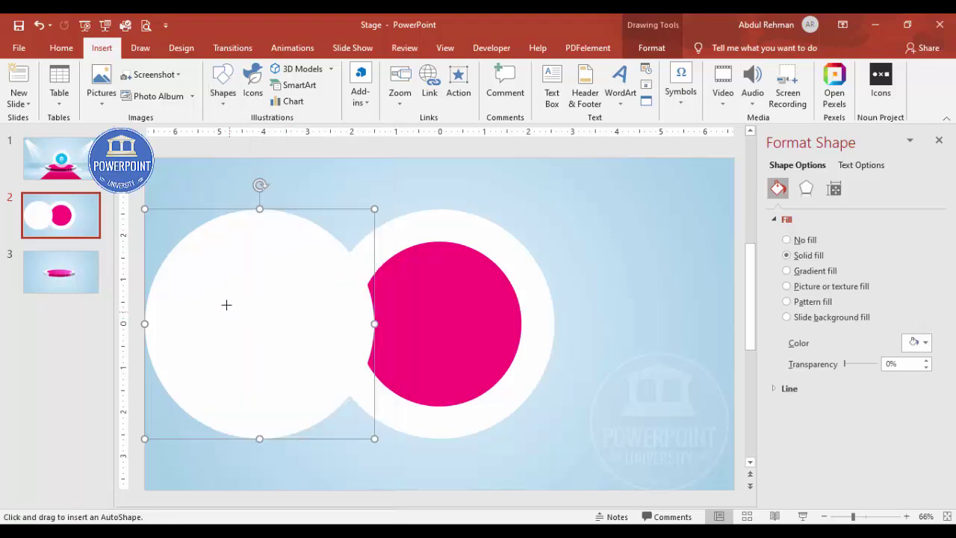
pyautogui.moveTo(207, 310); pyautogui.dragTo(371, 462)
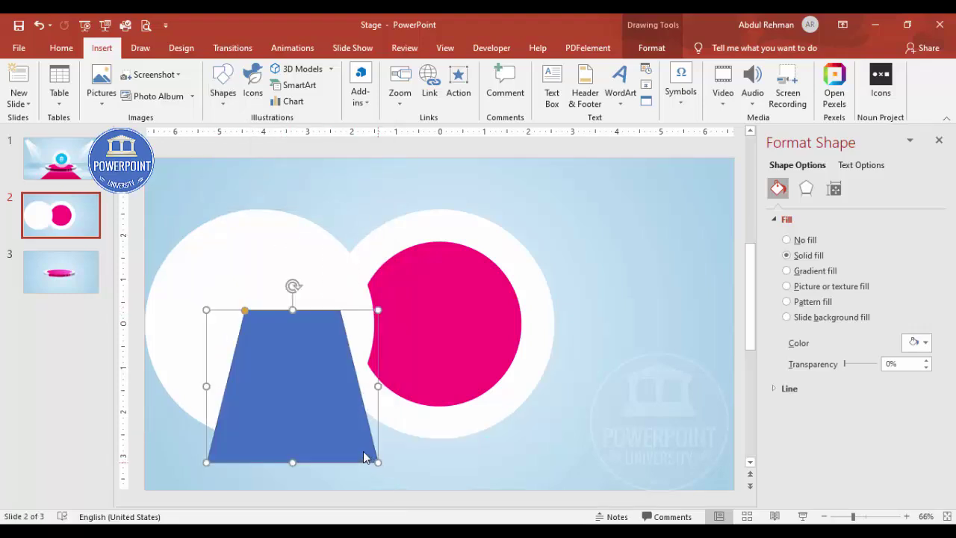
pyautogui.moveTo(291, 444); pyautogui.dragTo(306, 443)
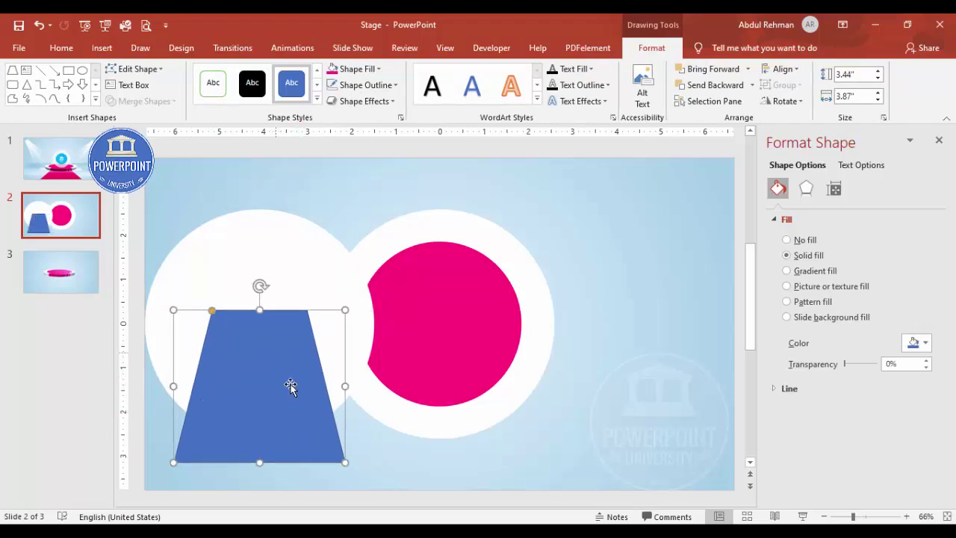
# Step: Remove the trapezoid's outline, colour it magenta, and select it with the left white circle
pyautogui.click(386, 90)
pyautogui.click(347, 237)
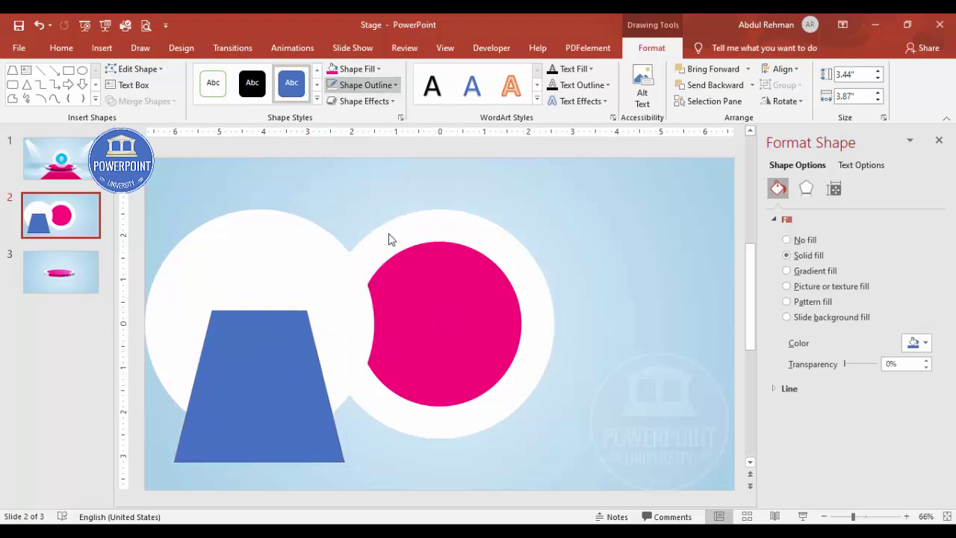
pyautogui.click(330, 70)
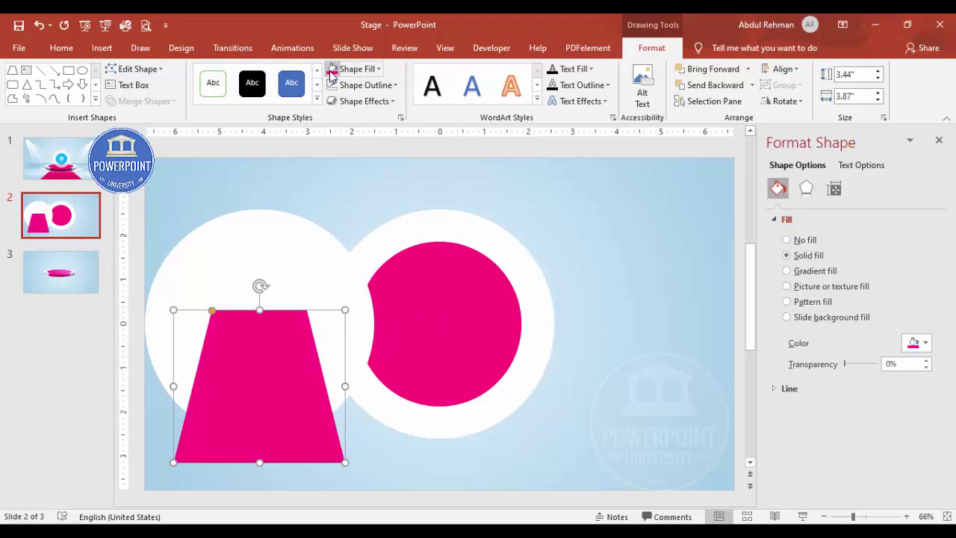
pyautogui.click(305, 258)
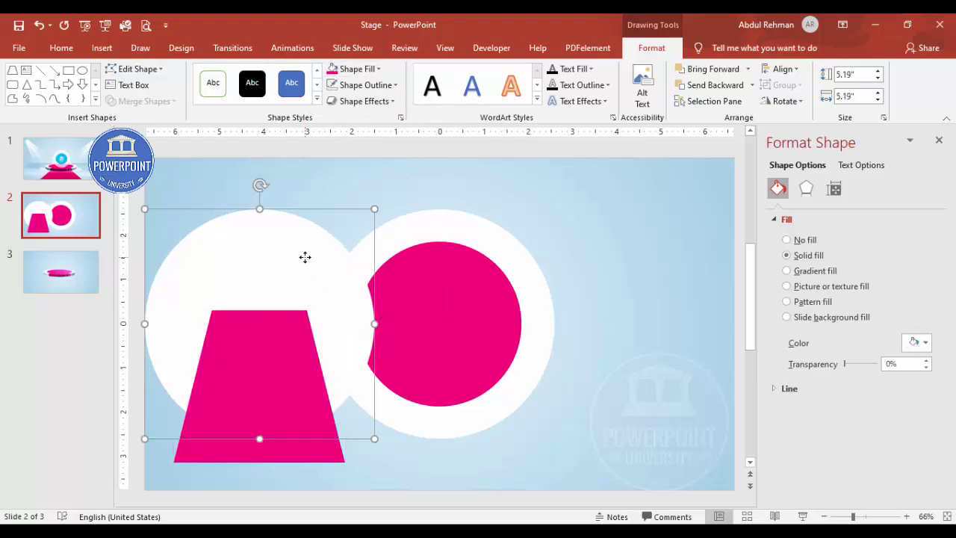
pyautogui.keyDown('shift'); pyautogui.click(282, 362); pyautogui.keyUp('shift')
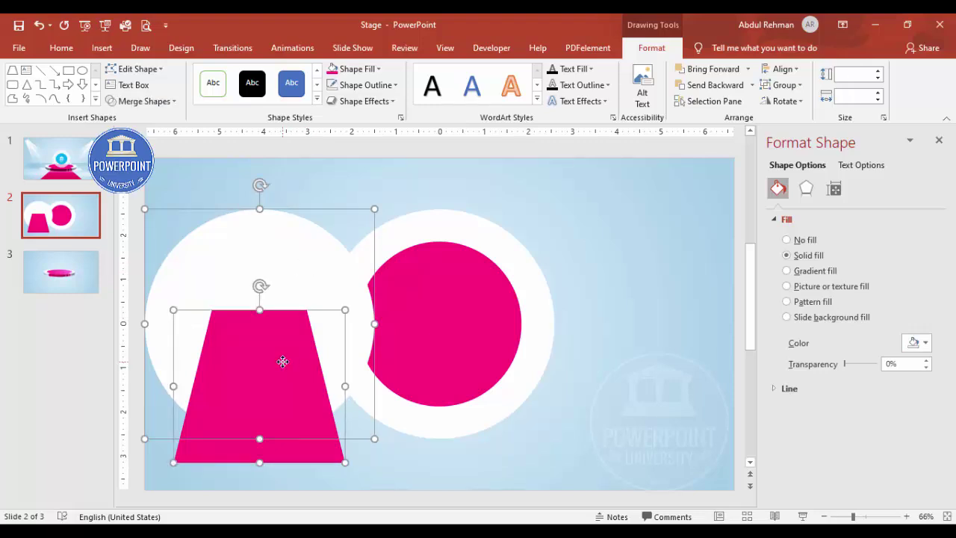
# Step: Intersect the trapezoid with the left circle, fill the result magenta, and move it under the disc
pyautogui.click(157, 109)
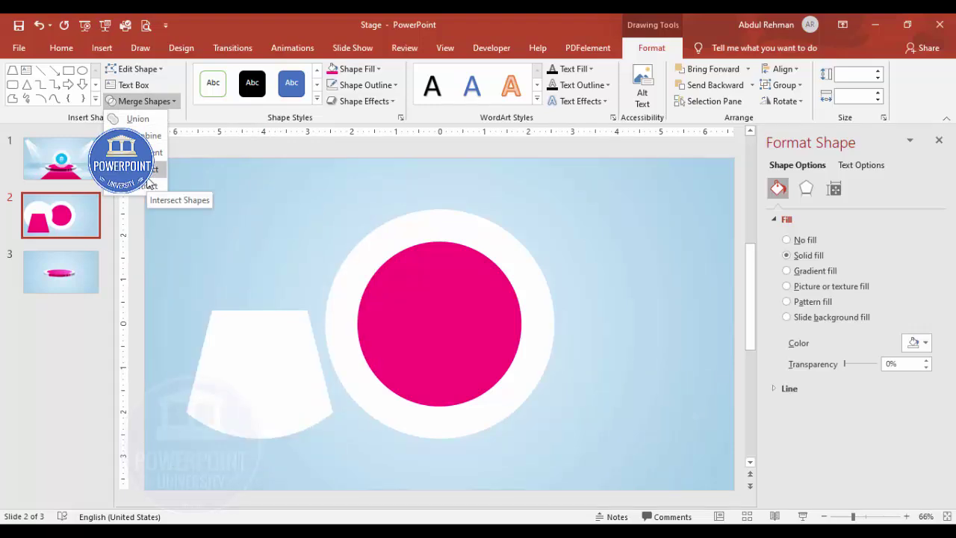
pyautogui.click(147, 177)
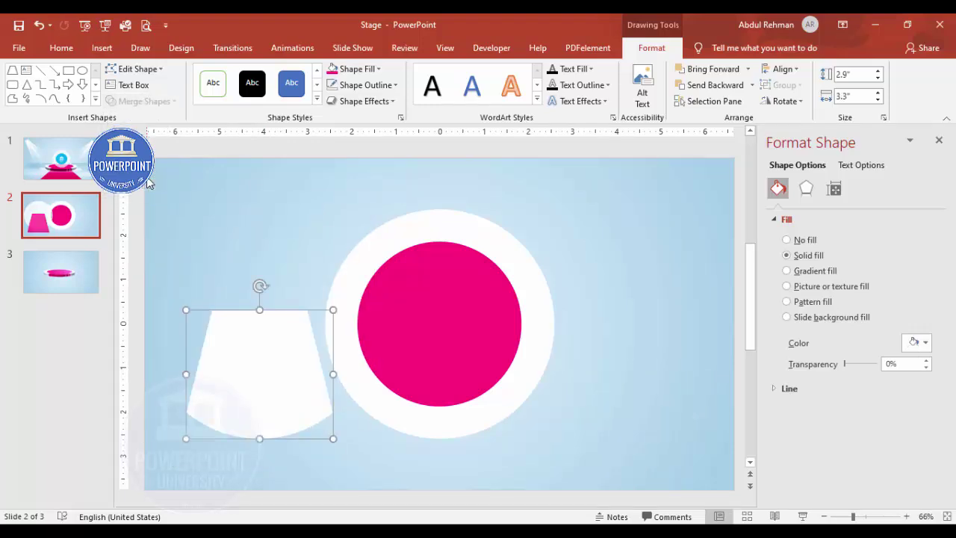
pyautogui.click(331, 69)
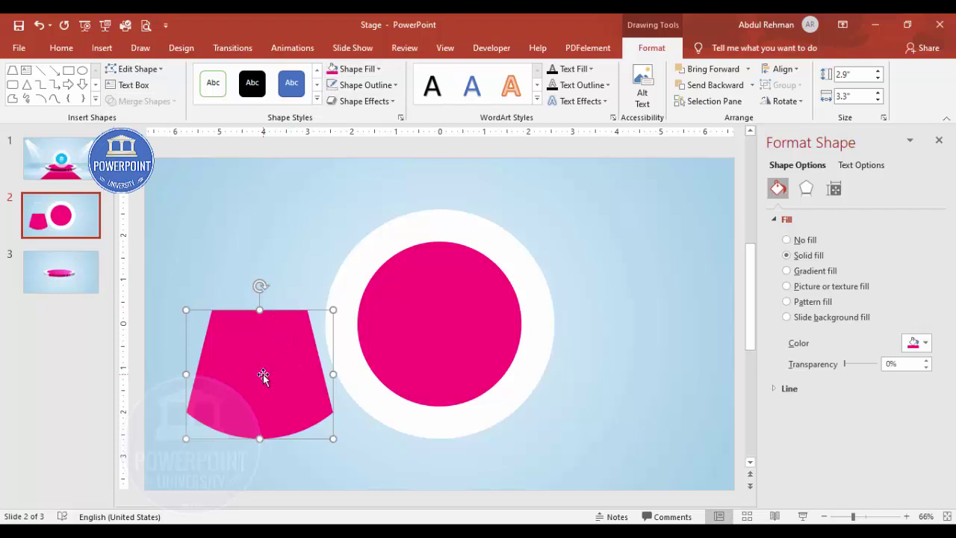
pyautogui.moveTo(263, 379); pyautogui.dragTo(440, 383)
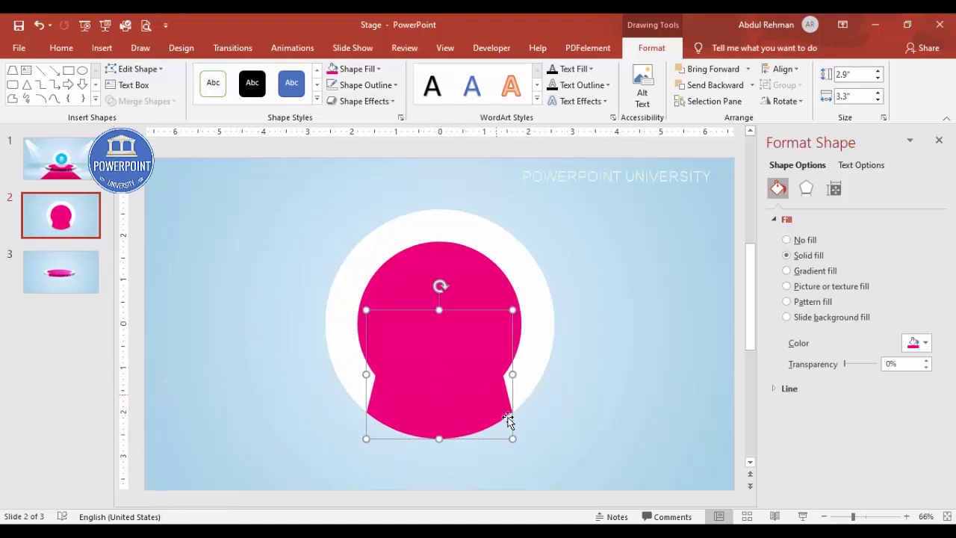
# Step: Marquee-select the white ring, magenta disc and trimmed trapezoid piece together
pyautogui.click(590, 410)
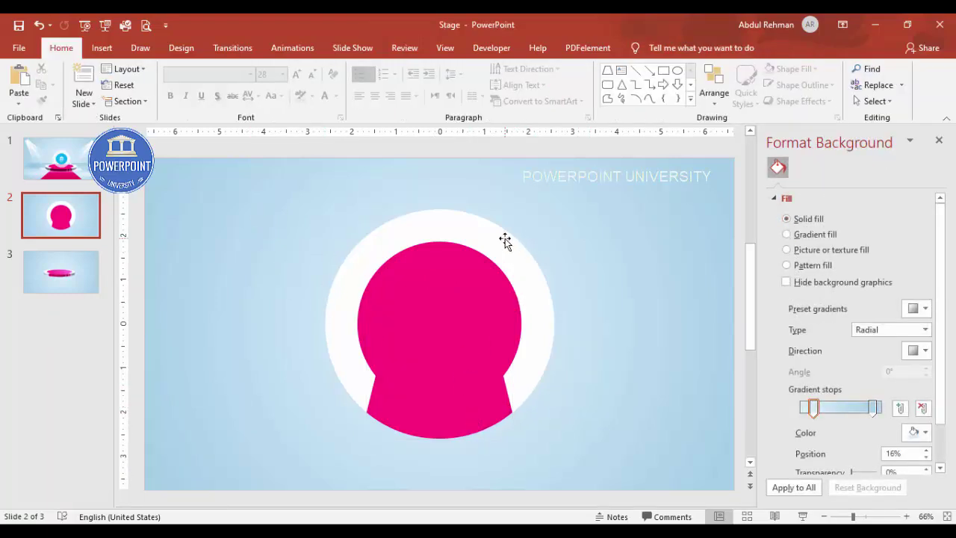
pyautogui.click(464, 262)
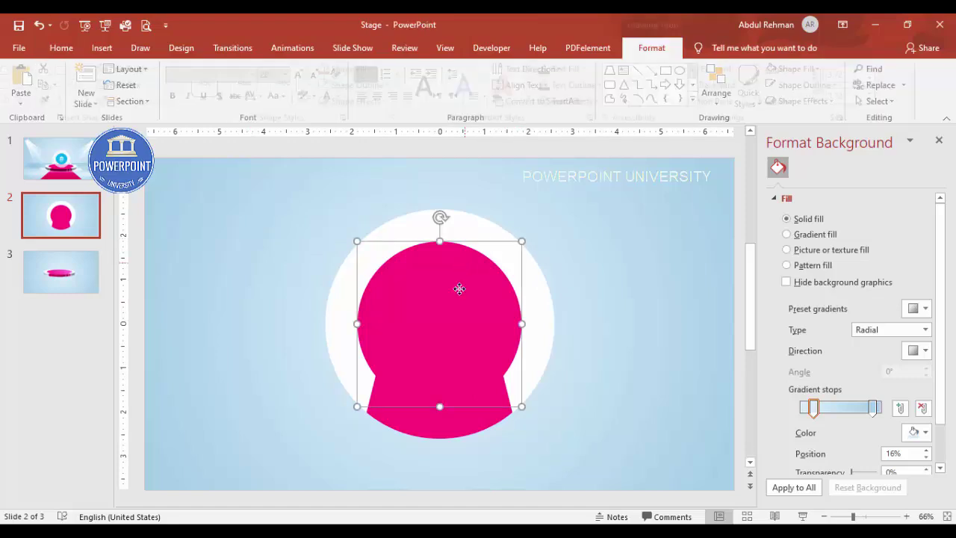
pyautogui.click(437, 431)
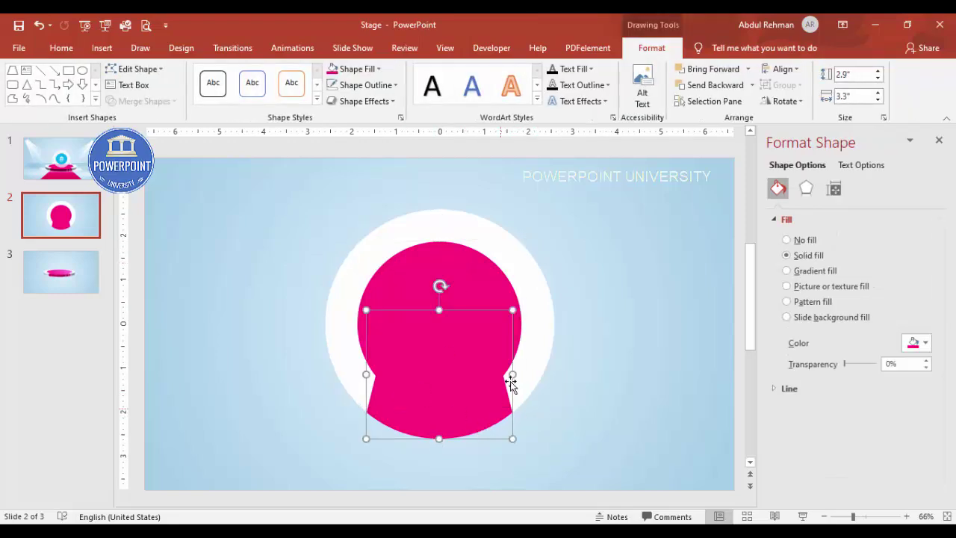
pyautogui.click(595, 348)
pyautogui.moveTo(248, 208); pyautogui.dragTo(600, 468)
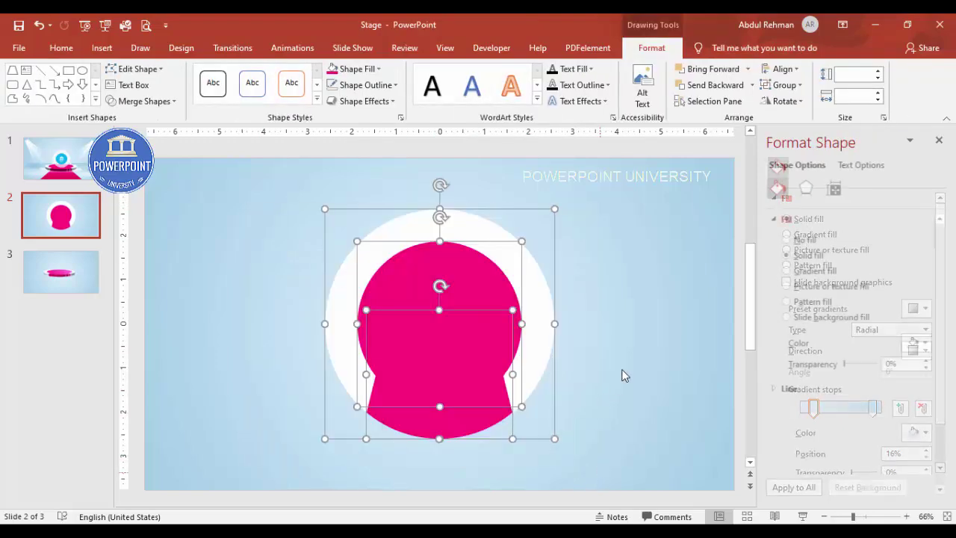
pyautogui.click(624, 375)
# Step: Group the three shapes and apply the Perspective: Relaxed Moderately 3-D rotation preset
pyautogui.hotkey('ctrl', 'a')
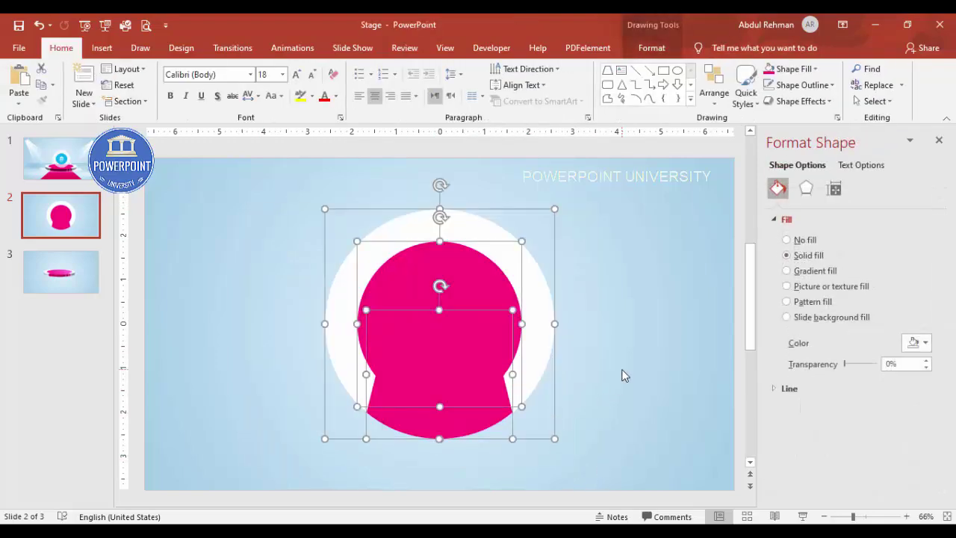
pyautogui.hotkey('ctrl', 'g')
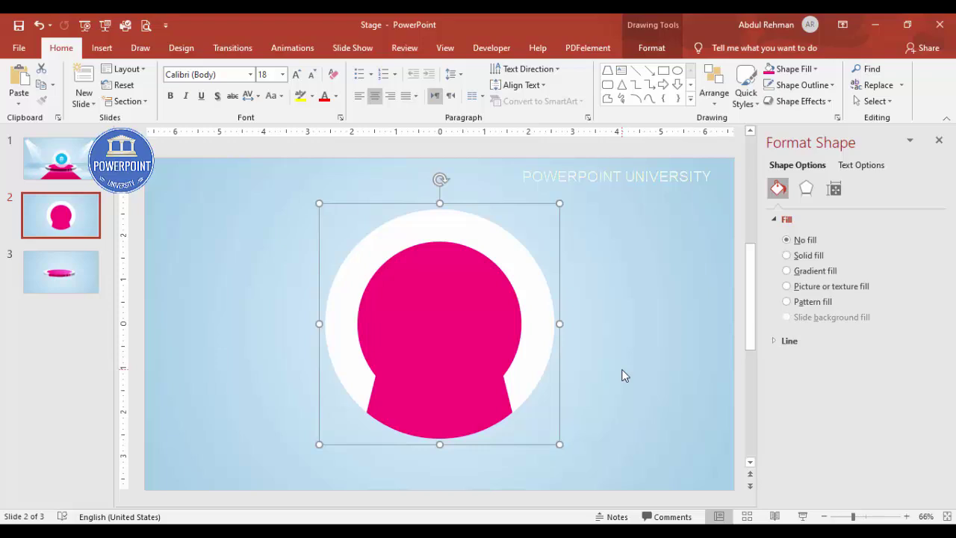
pyautogui.click(807, 190)
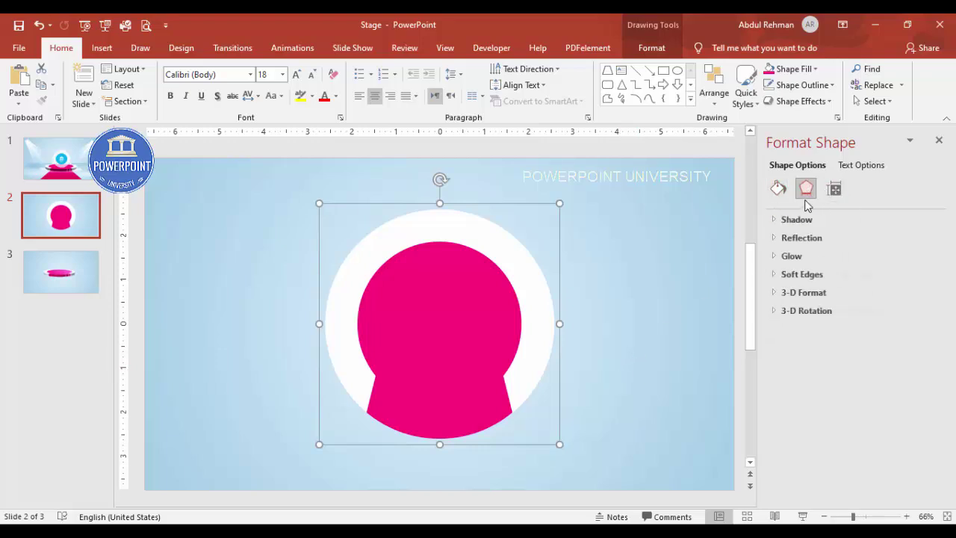
pyautogui.click(774, 312)
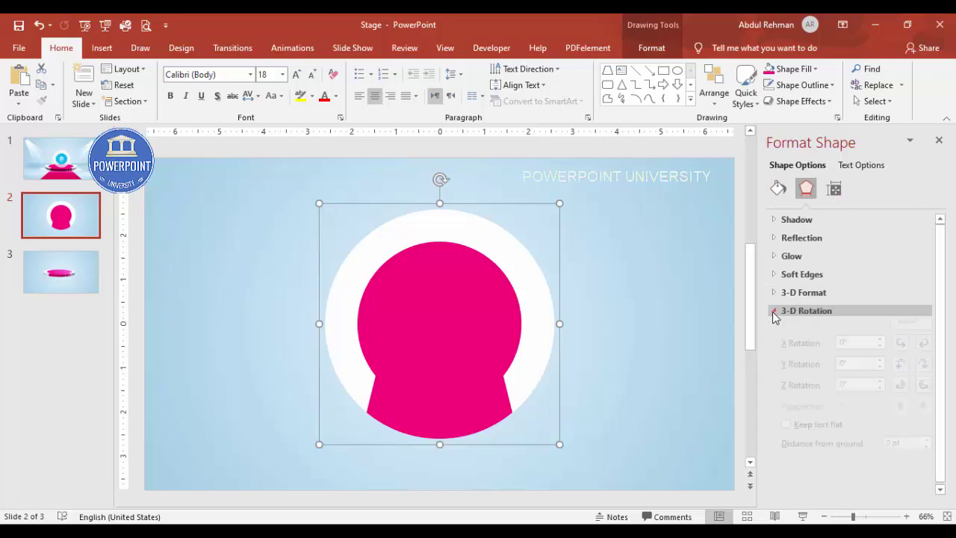
pyautogui.click(910, 335)
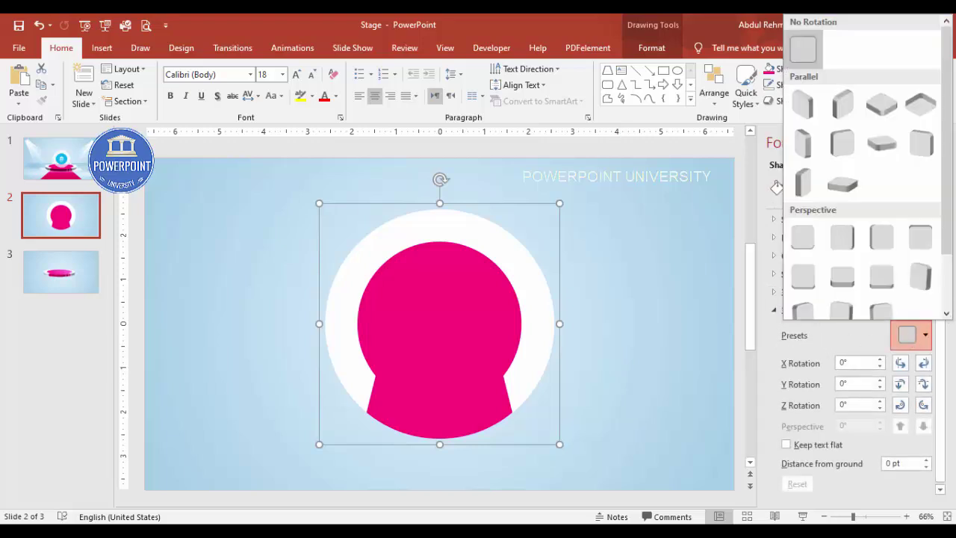
pyautogui.moveTo(951, 243); pyautogui.dragTo(952, 297)
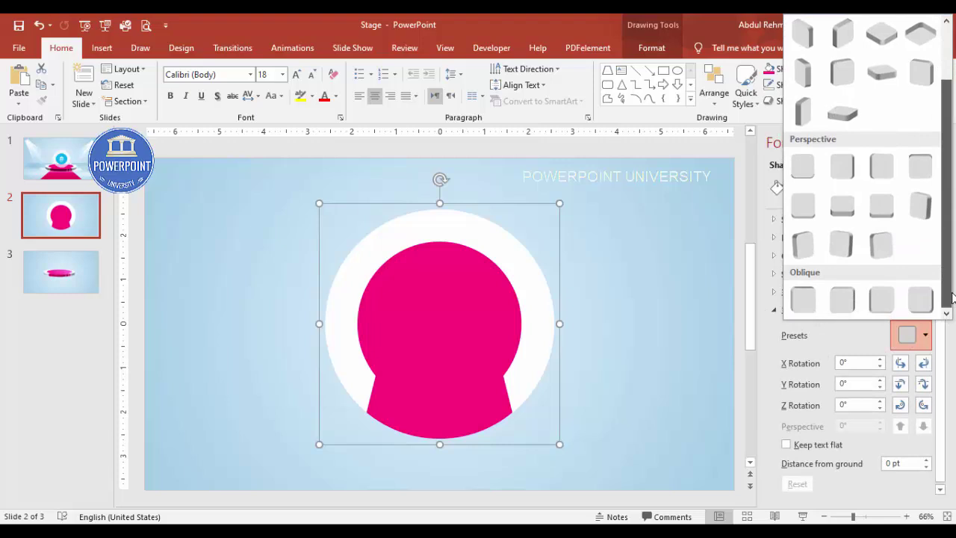
pyautogui.click(854, 216)
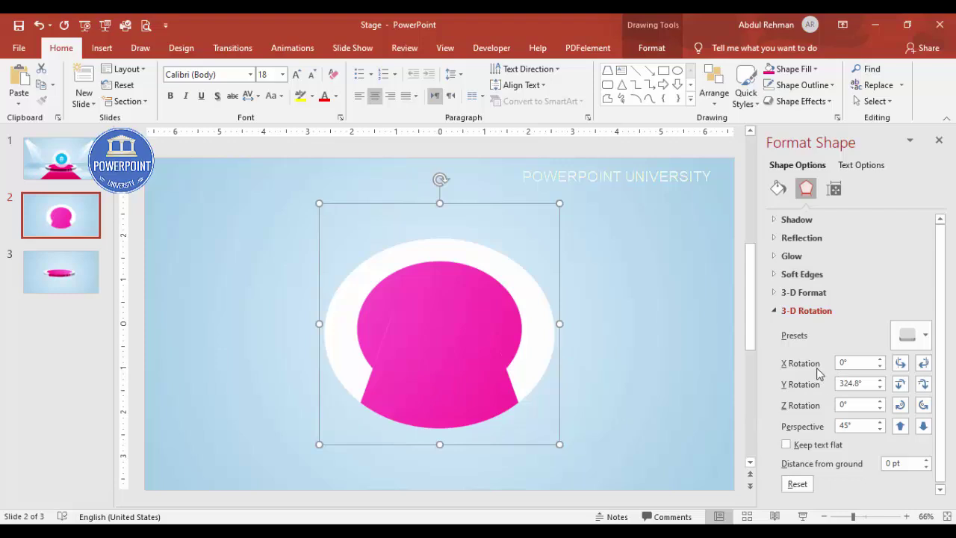
# Step: Tilt the group in 5° Y-rotation steps until it reaches 289.8°
pyautogui.click(924, 384)
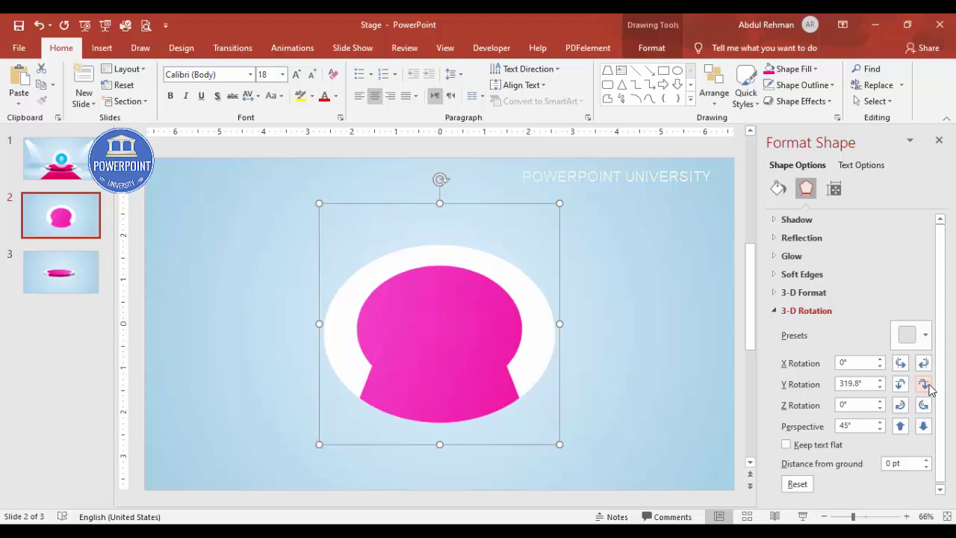
pyautogui.click(925, 384)
pyautogui.click(925, 384)
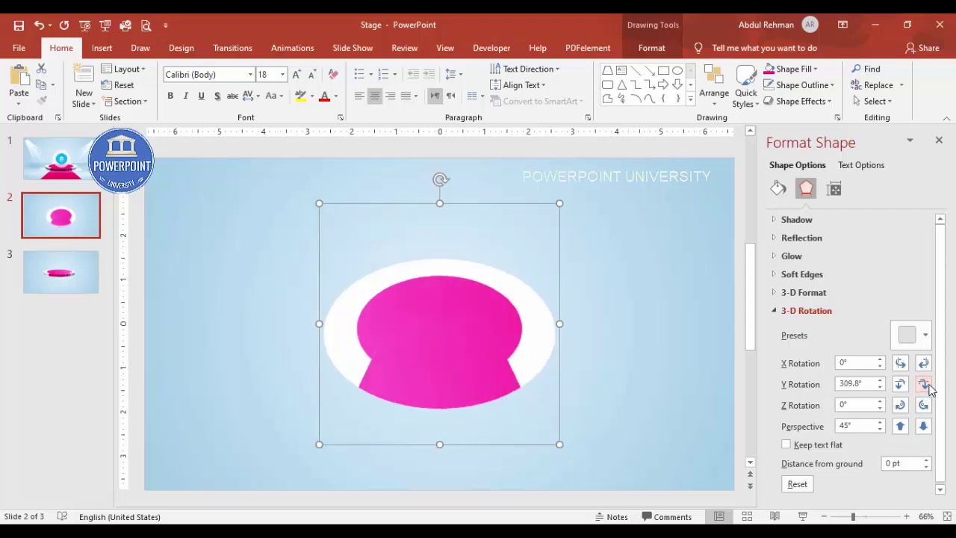
pyautogui.click(925, 384)
pyautogui.click(925, 385)
pyautogui.click(925, 385)
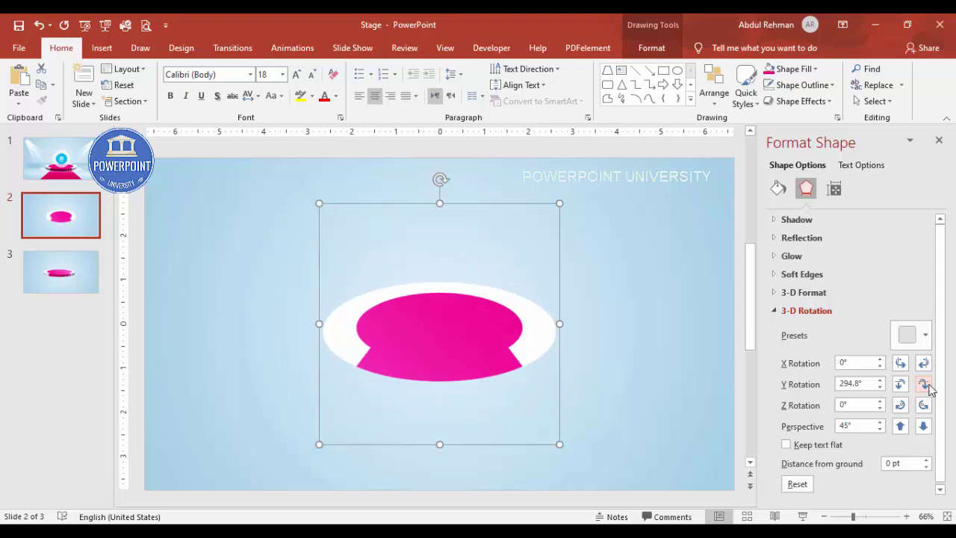
pyautogui.click(925, 385)
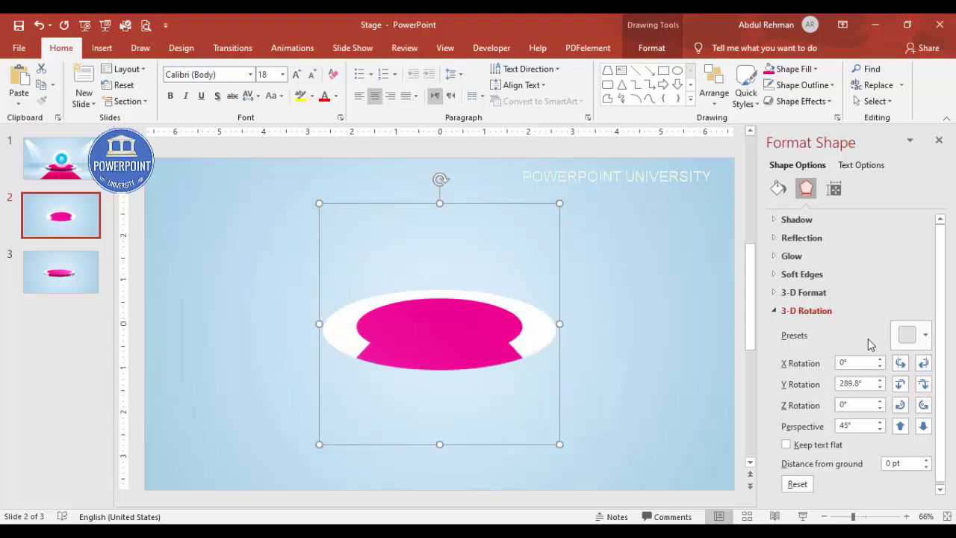
# Step: Raise the stage's 3-D depth to 25 pt
pyautogui.click(816, 294)
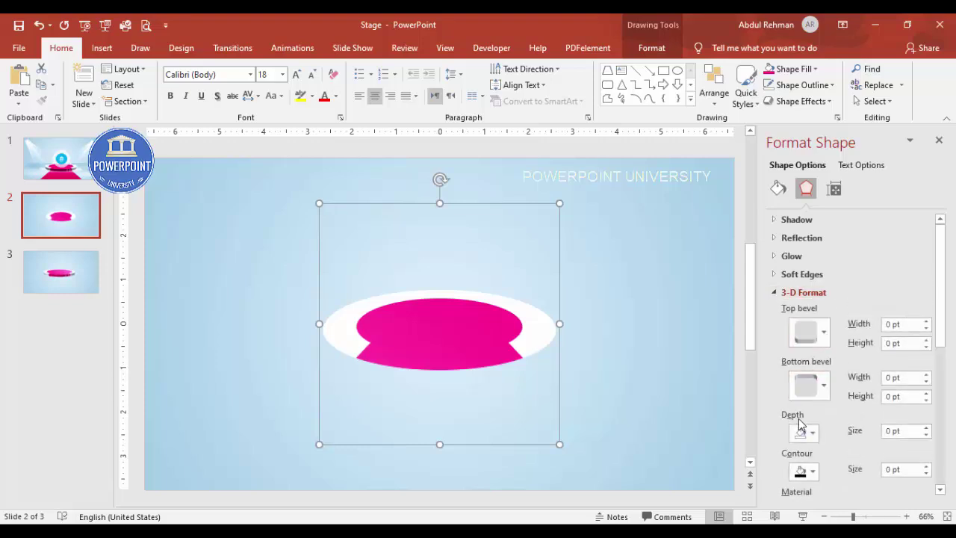
pyautogui.click(926, 429)
pyautogui.click(925, 429)
pyautogui.click(925, 429)
pyautogui.click(926, 429)
pyautogui.click(925, 429)
pyautogui.click(926, 429)
pyautogui.click(926, 429)
pyautogui.click(926, 429)
pyautogui.click(926, 429)
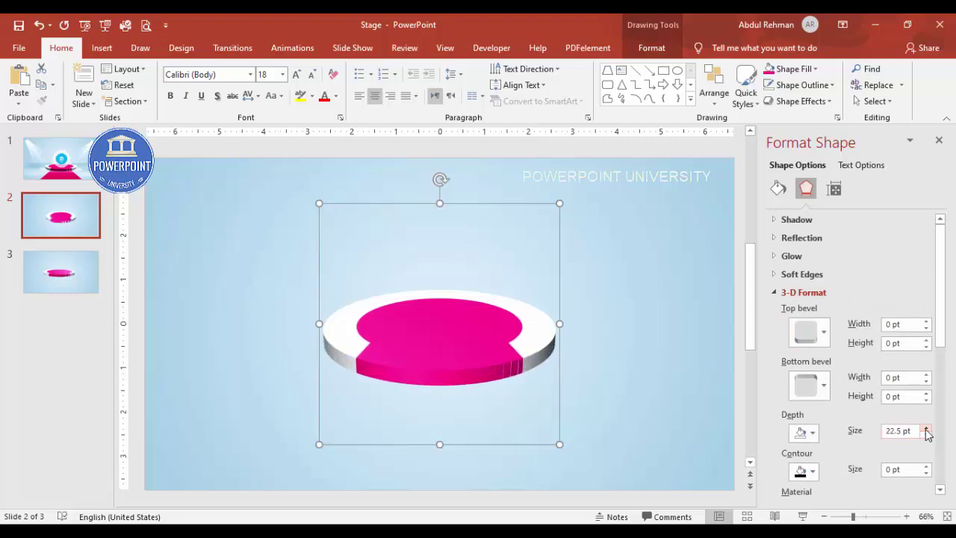
pyautogui.click(926, 429)
pyautogui.click(926, 429)
pyautogui.click(926, 428)
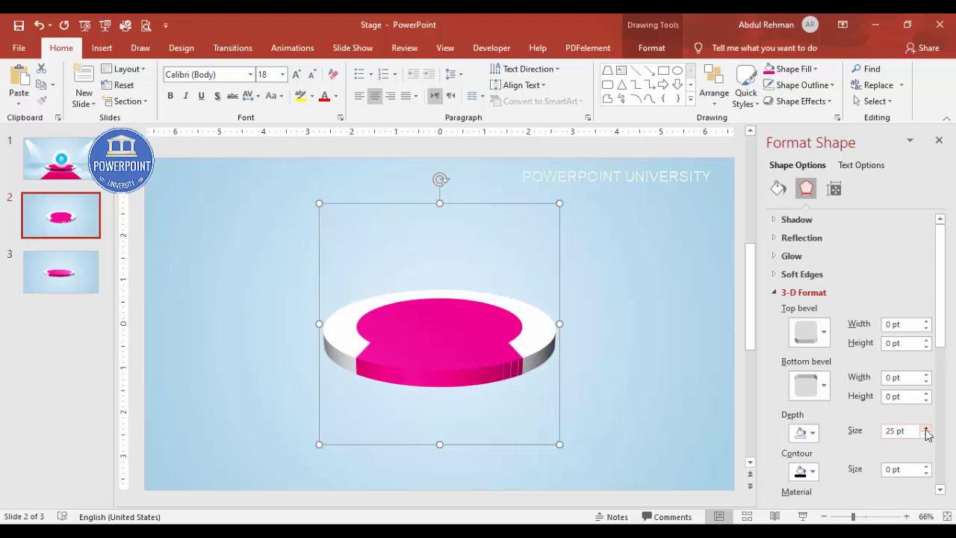
pyautogui.moveTo(940, 324); pyautogui.dragTo(941, 406)
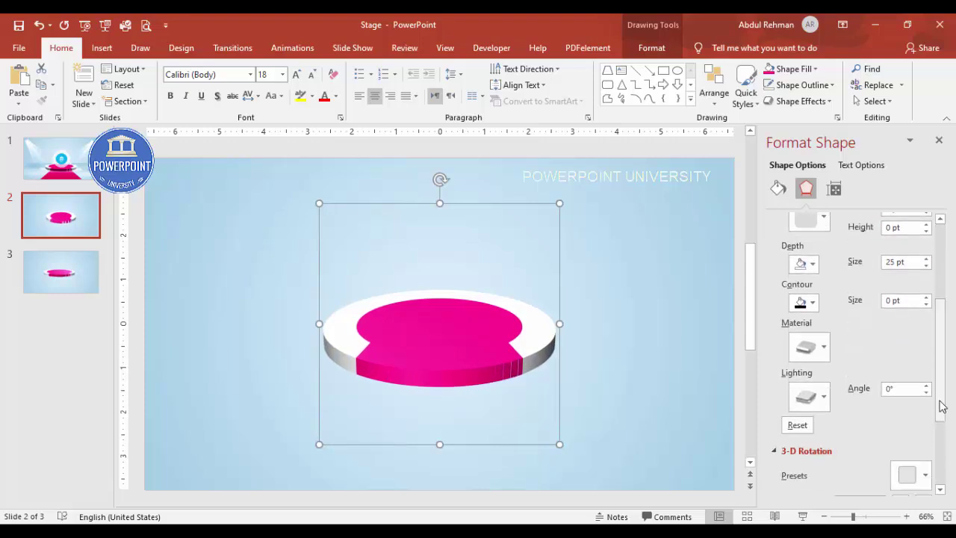
# Step: Choose a lighting preset that gives grey shaded sides and a standard material for the stage
pyautogui.click(810, 396)
pyautogui.click(849, 362)
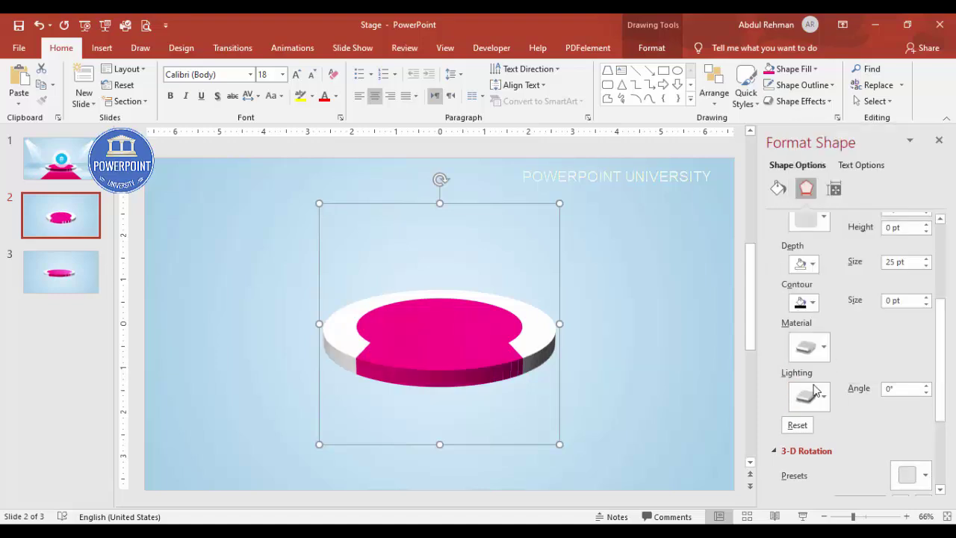
pyautogui.click(813, 395)
pyautogui.click(889, 362)
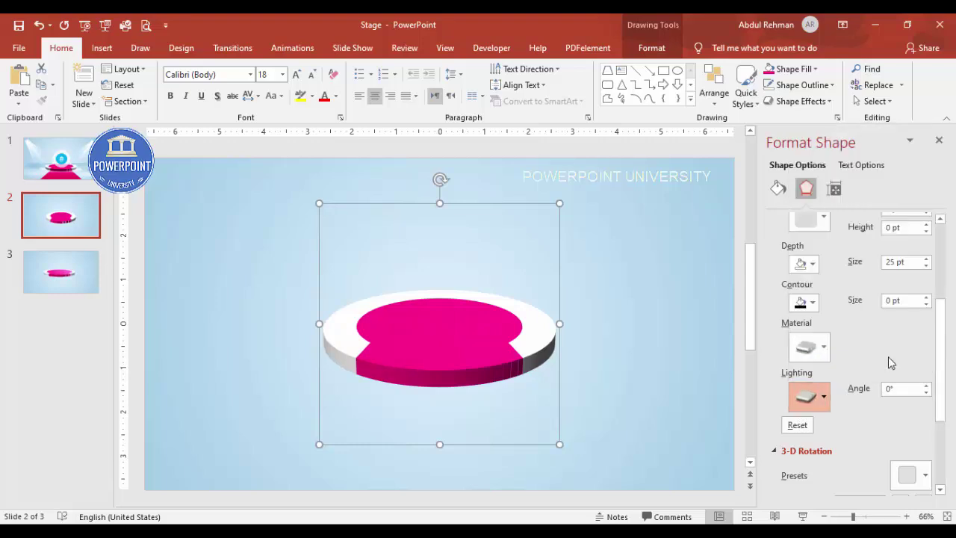
pyautogui.click(811, 396)
pyautogui.click(805, 378)
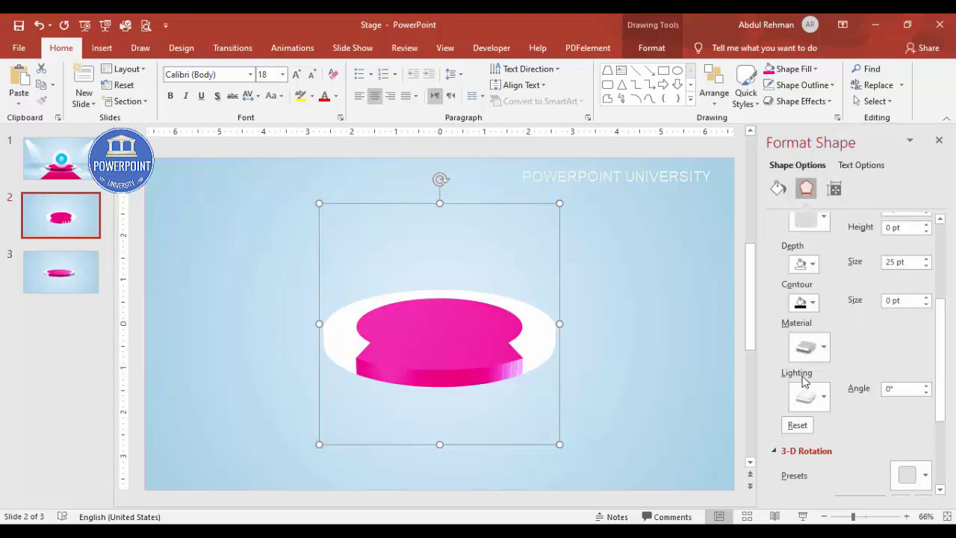
pyautogui.click(813, 396)
pyautogui.click(796, 375)
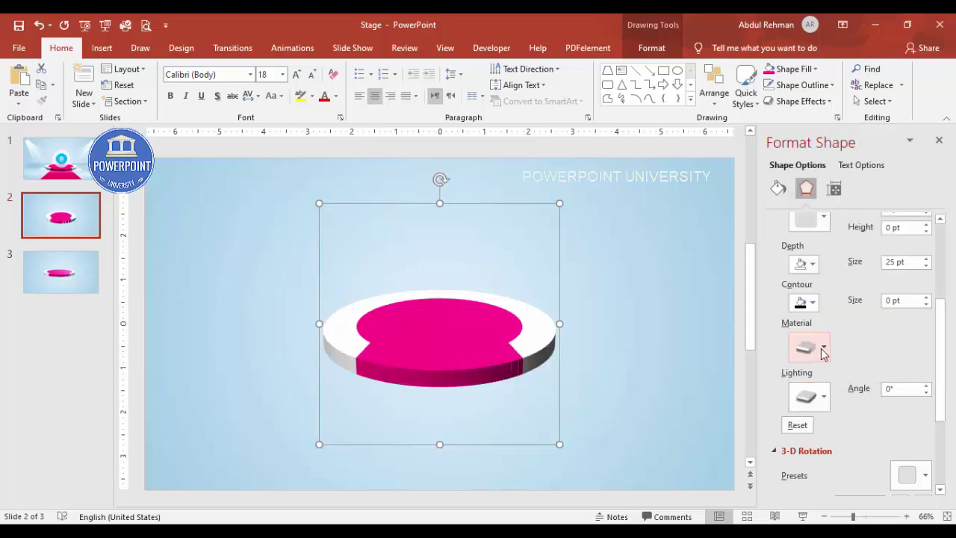
pyautogui.click(822, 349)
pyautogui.click(810, 203)
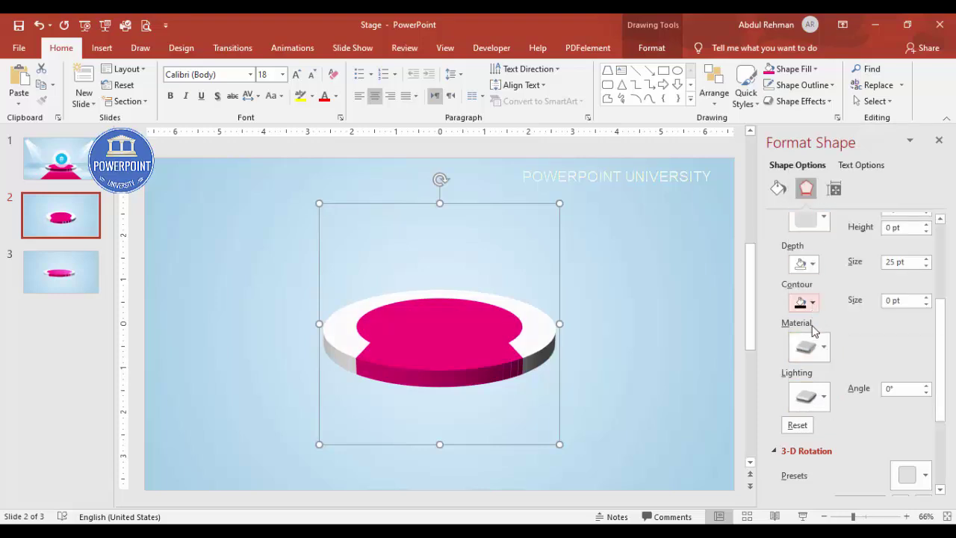
pyautogui.click(812, 348)
pyautogui.click(840, 206)
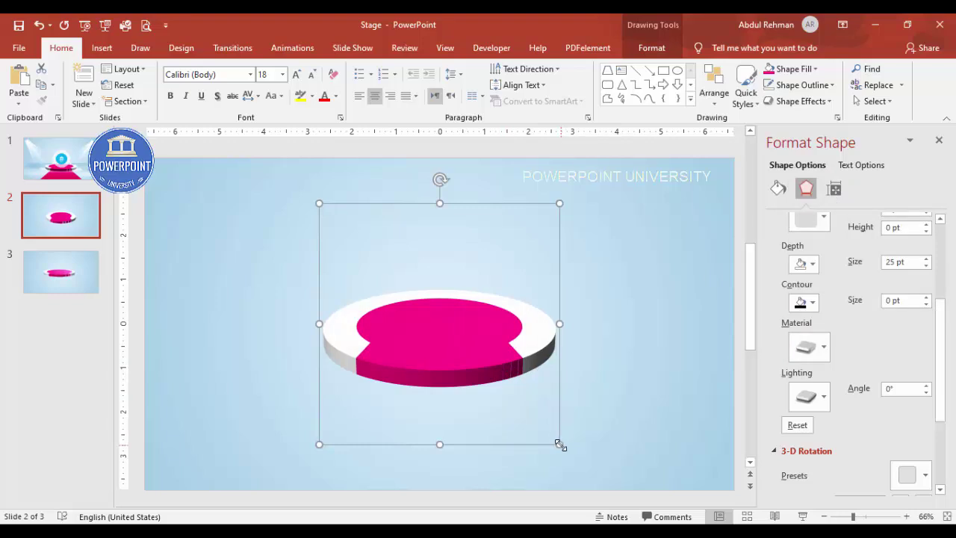
# Step: Enlarge the stage and centre it horizontally on the slide
pyautogui.moveTo(569, 453); pyautogui.dragTo(583, 461)
pyautogui.moveTo(516, 386); pyautogui.dragTo(502, 407)
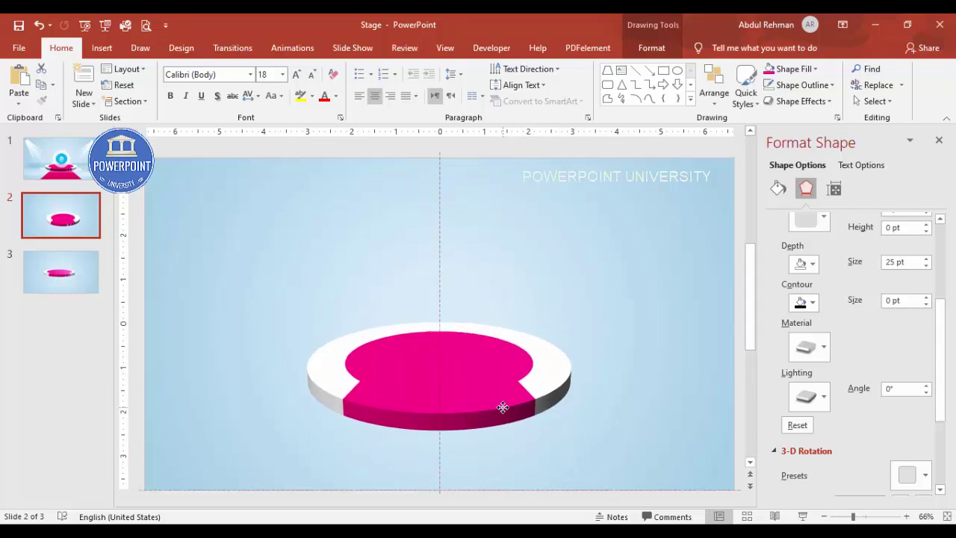
pyautogui.moveTo(503, 402); pyautogui.dragTo(503, 386)
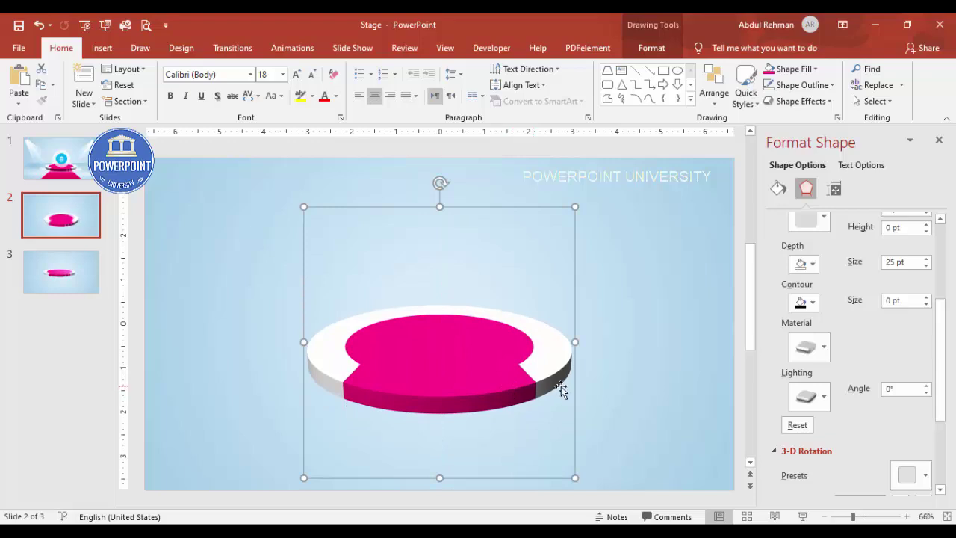
pyautogui.click(620, 395)
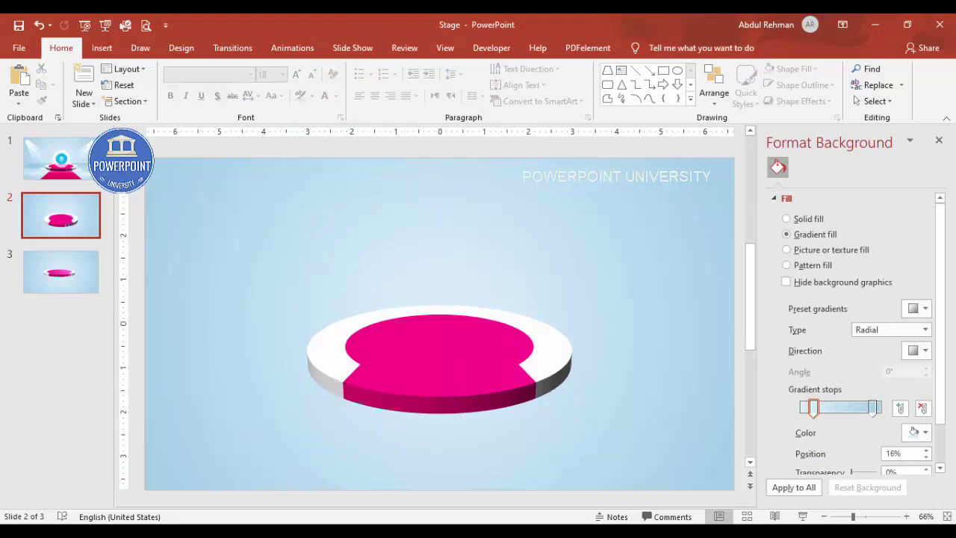
# Step: Draw a 7.63-inch-wide trapezoid below the disc and centre it horizontally
pyautogui.click(102, 48)
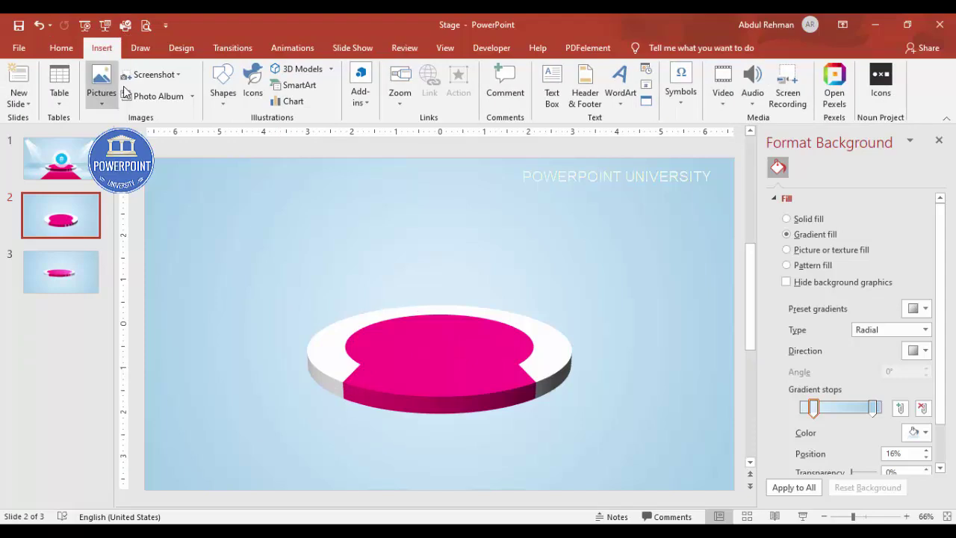
pyautogui.click(222, 83)
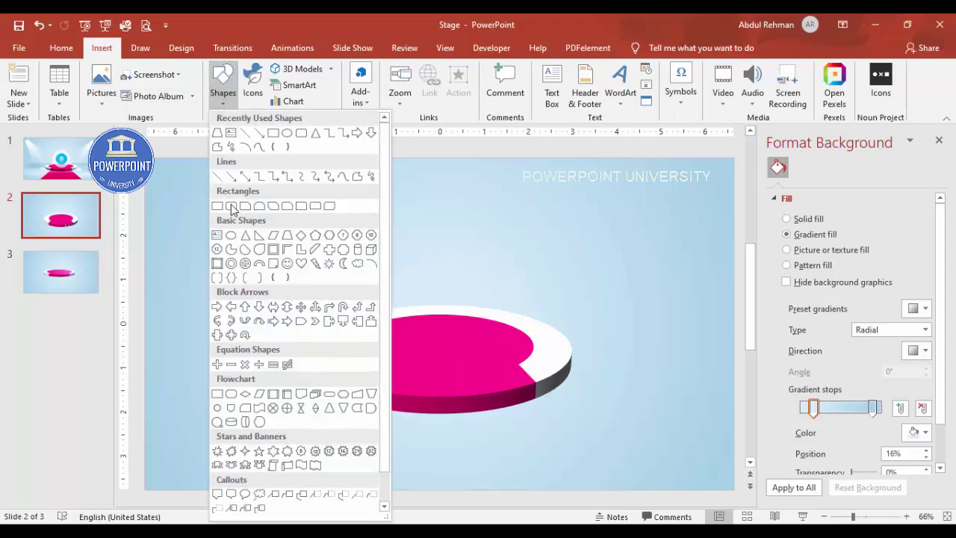
pyautogui.click(288, 236)
pyautogui.moveTo(345, 393)
pyautogui.mouseDown()
pyautogui.moveTo(495, 471)
pyautogui.moveTo(649, 491)
pyautogui.moveTo(637, 494)
pyautogui.mouseUp()
pyautogui.moveTo(476, 453)
pyautogui.mouseDown()
pyautogui.moveTo(418, 455)
pyautogui.moveTo(440, 452)
pyautogui.mouseUp()
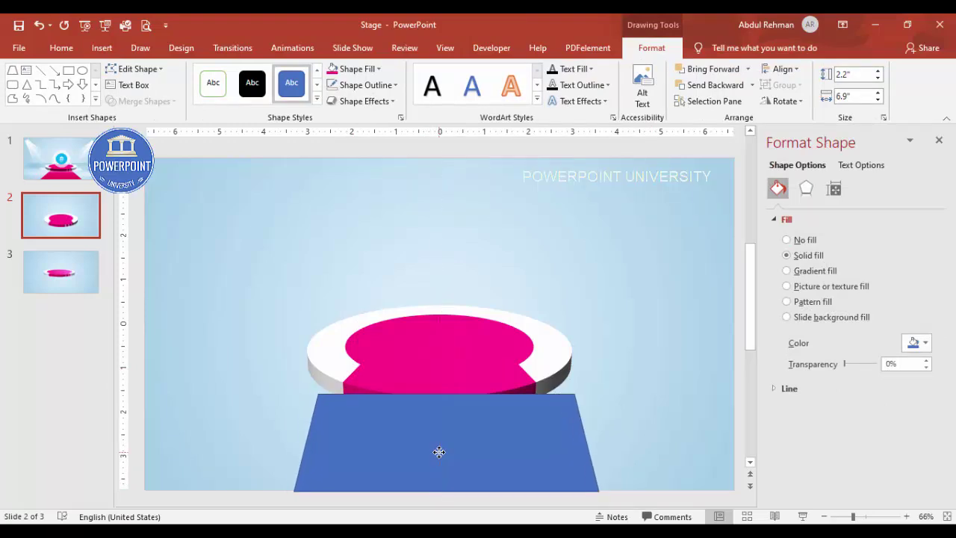
pyautogui.moveTo(598, 442); pyautogui.dragTo(632, 442)
pyautogui.moveTo(534, 451); pyautogui.dragTo(518, 447)
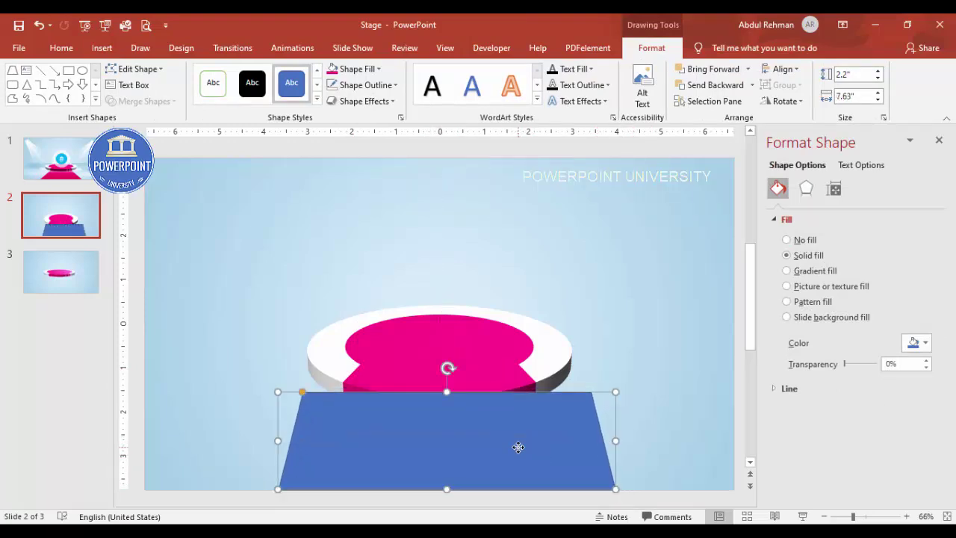
pyautogui.click(785, 70)
pyautogui.click(805, 103)
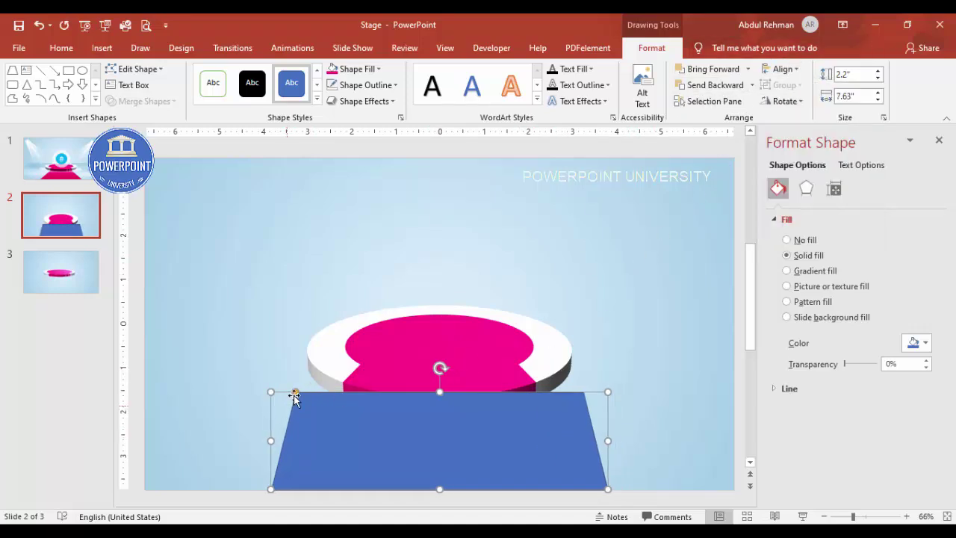
# Step: Narrow the trapezoid's top to match the disc, remove its outline and fill it magenta
pyautogui.moveTo(295, 393); pyautogui.dragTo(341, 396)
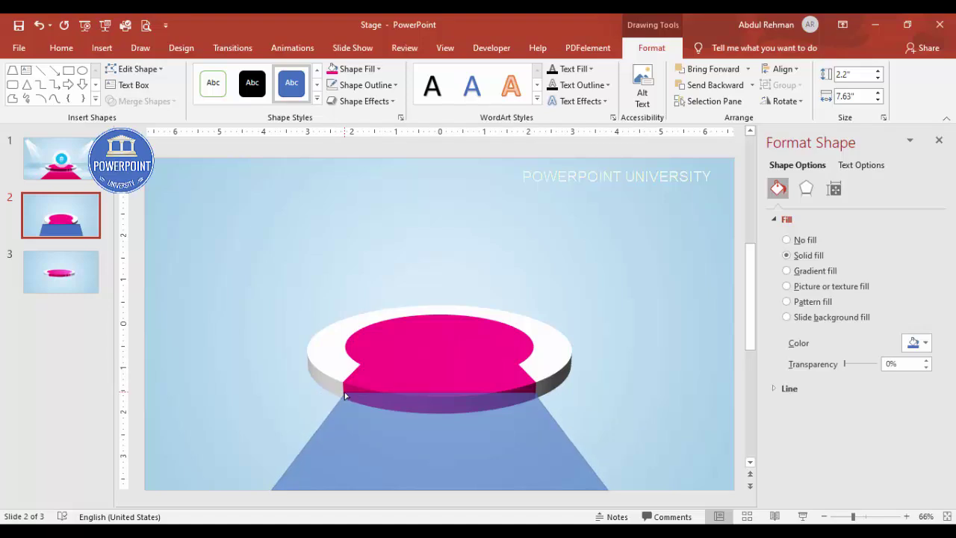
pyautogui.moveTo(344, 396); pyautogui.dragTo(345, 394)
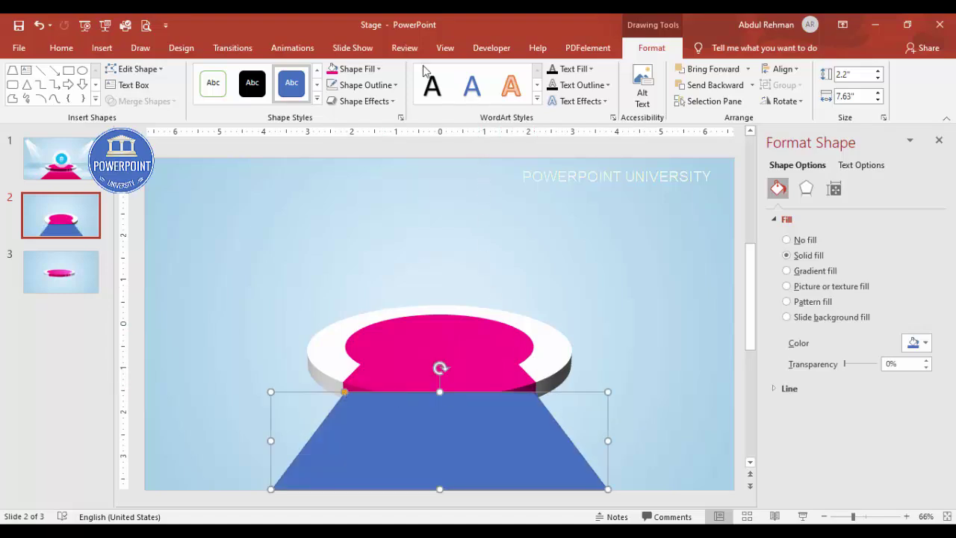
pyautogui.click(382, 87)
pyautogui.click(382, 231)
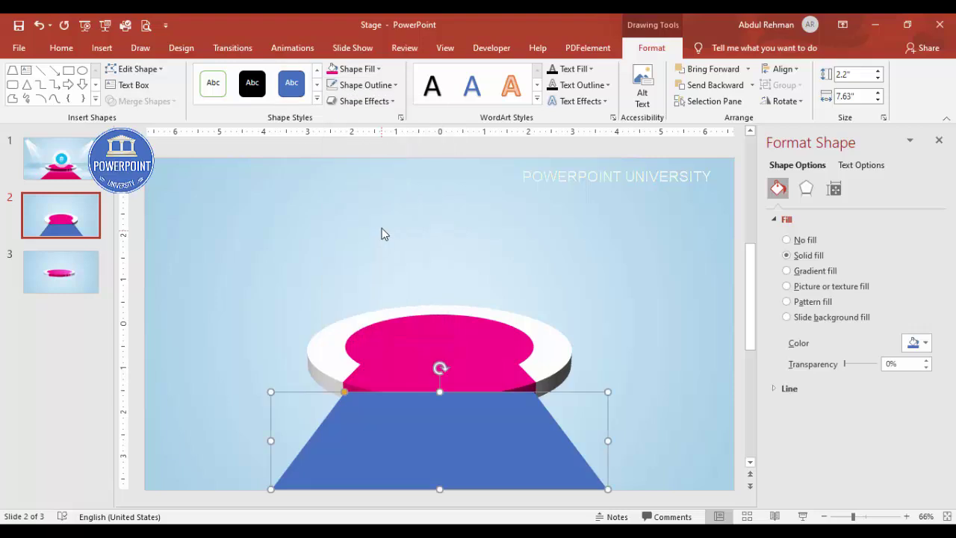
pyautogui.click(376, 71)
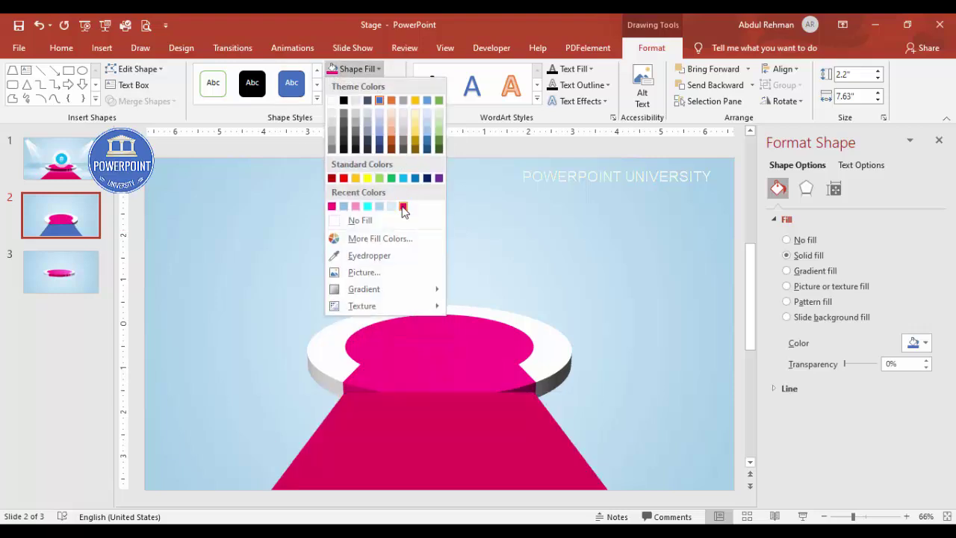
pyautogui.click(332, 206)
# Step: Send the magenta trapezoid to the back, behind the stage
pyautogui.click(752, 84)
pyautogui.click(745, 101)
pyautogui.click(609, 217)
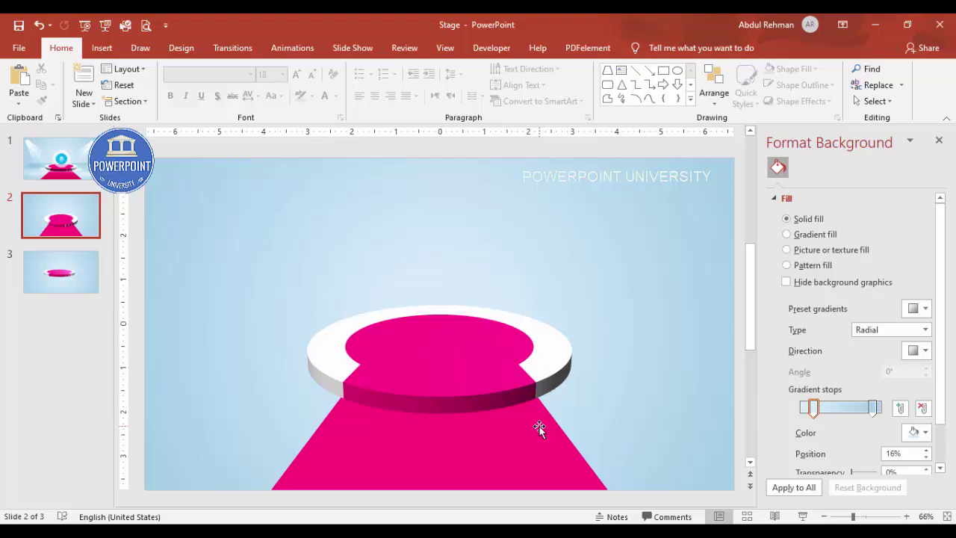
pyautogui.click(462, 439)
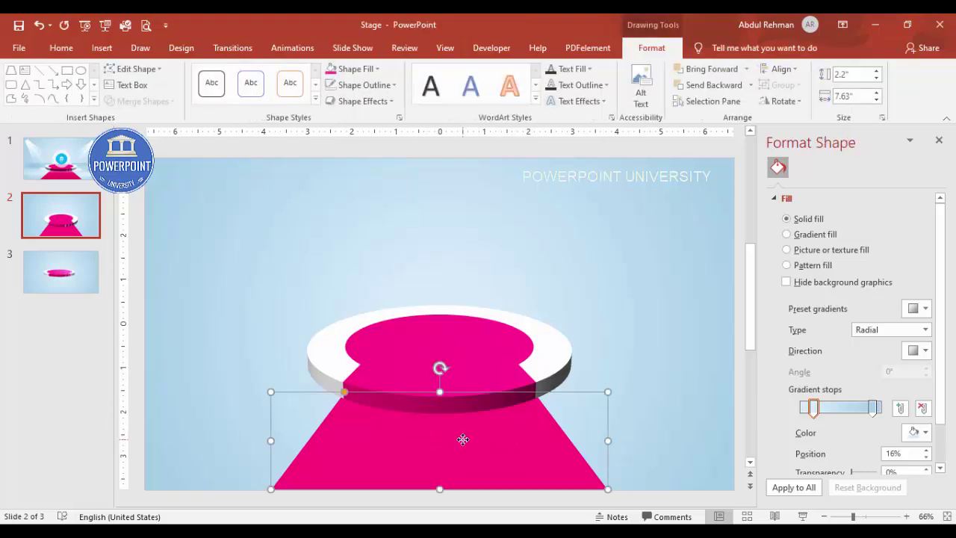